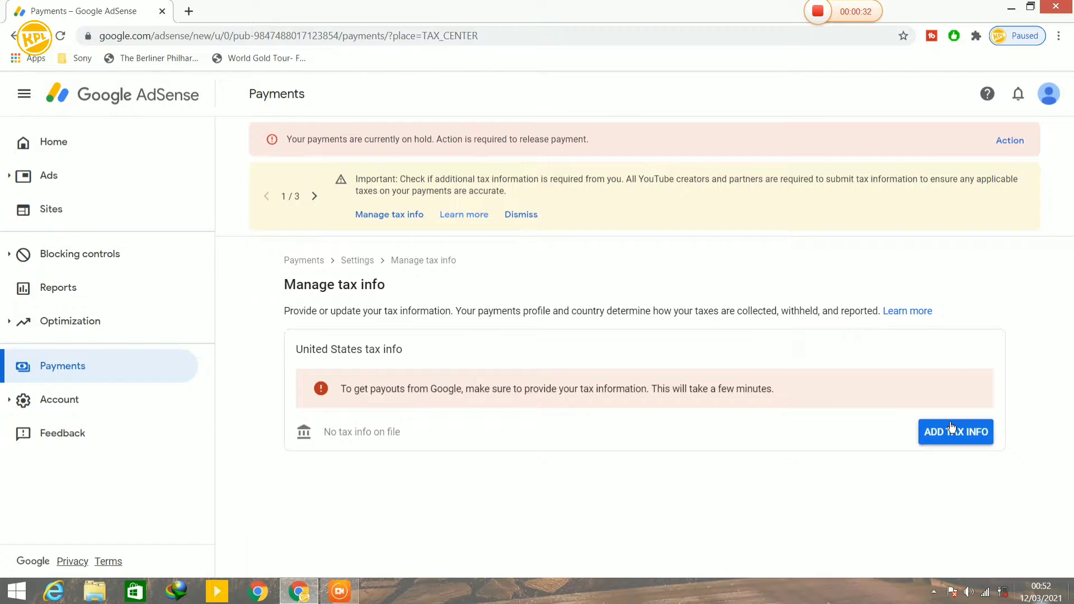
Start adding United States tax info and verify the sign-in with the account password.
left_click(952, 429)
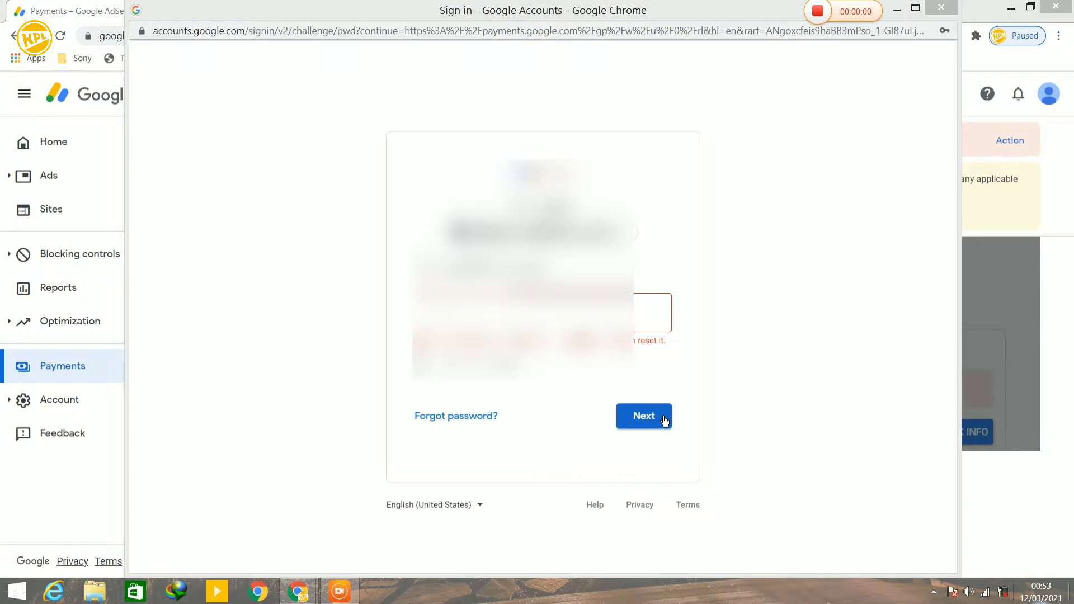
left_click(663, 415)
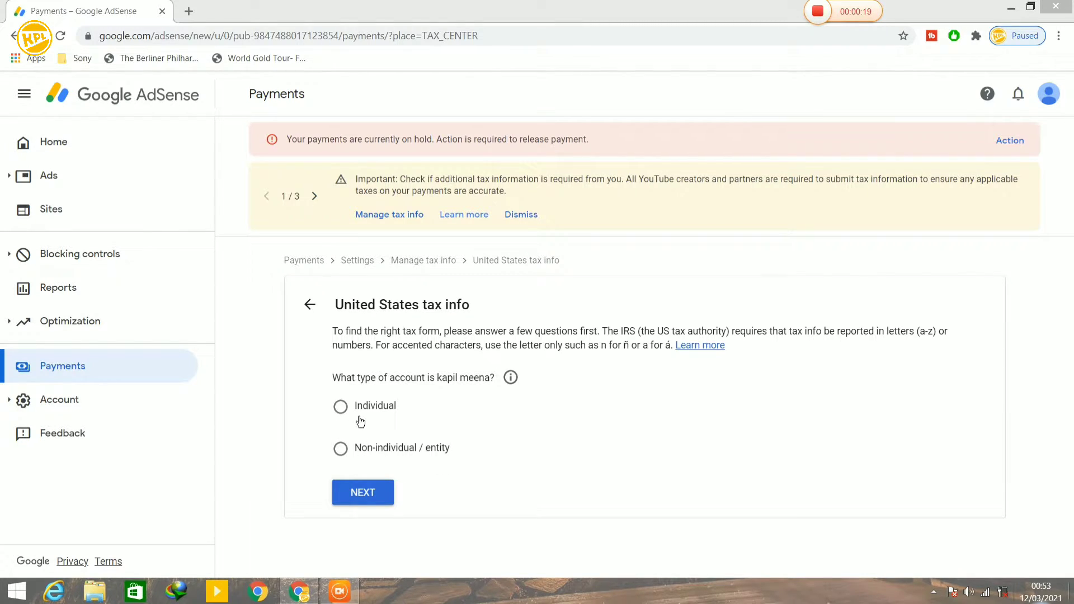
Declare the account type as Individual and answer No to being a citizen or resident of the United States.
left_click(341, 407)
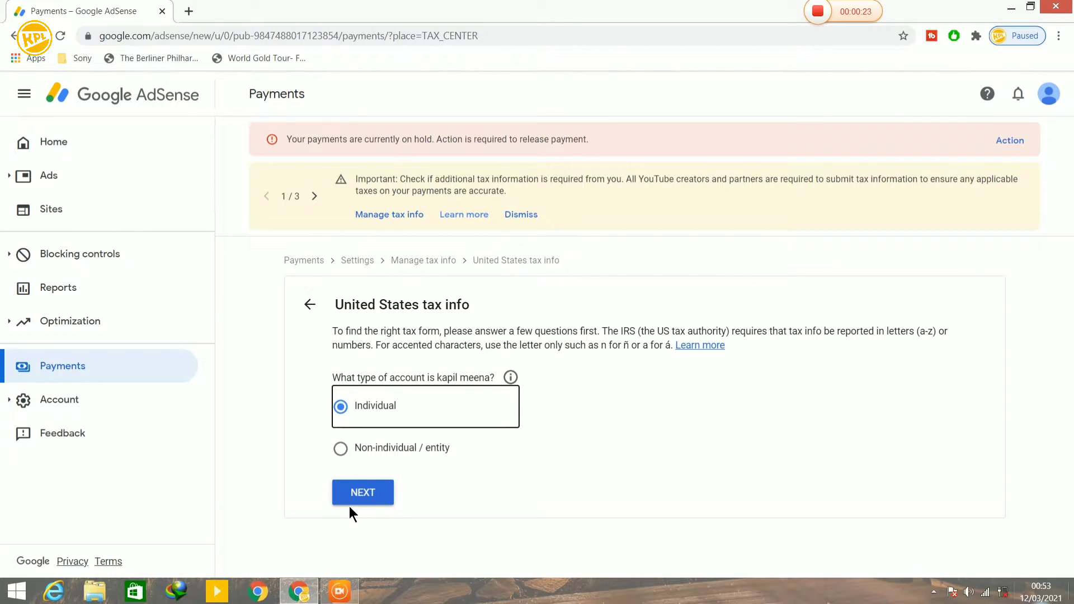
left_click(364, 493)
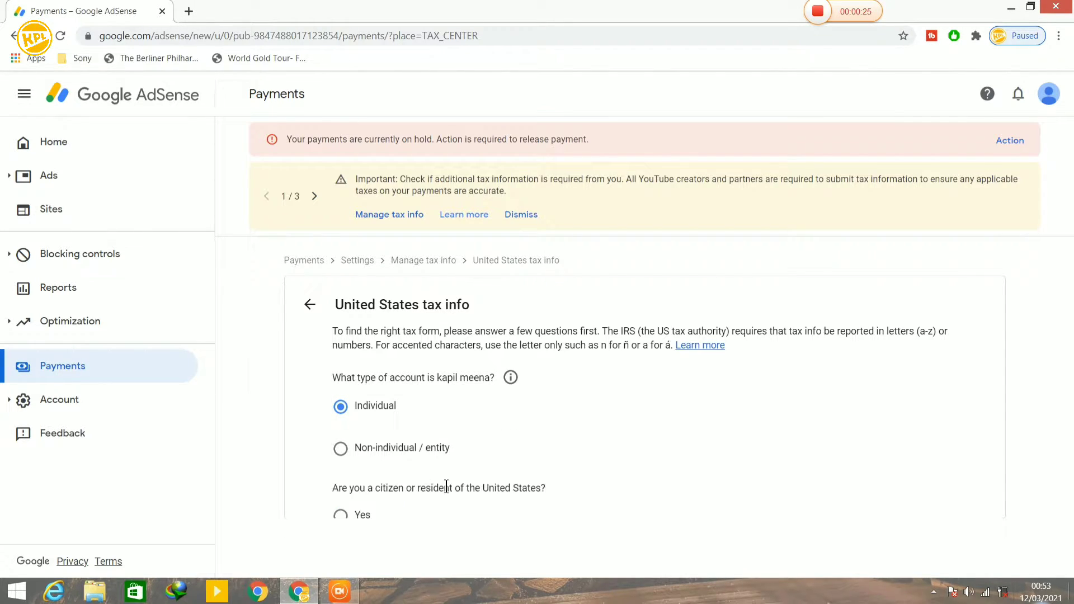
scroll(453, 486, "down", 1)
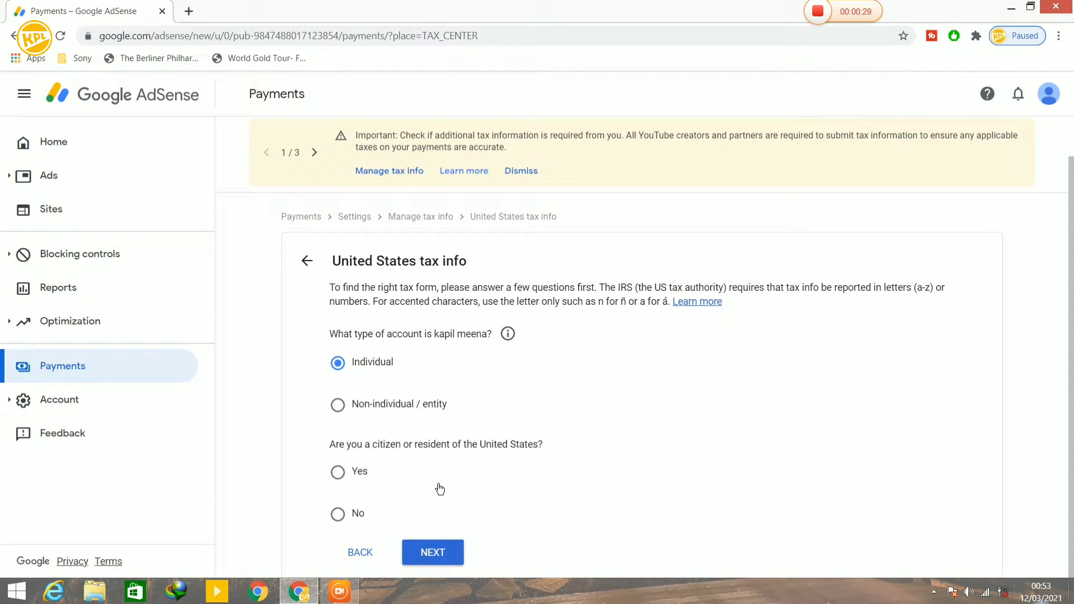
left_click(338, 513)
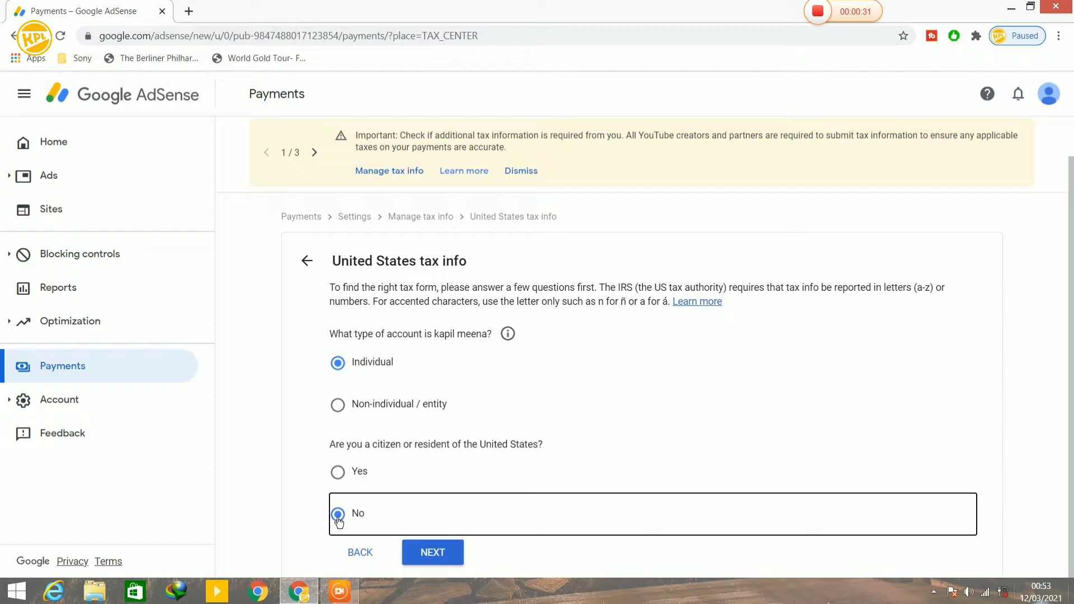
left_click(412, 553)
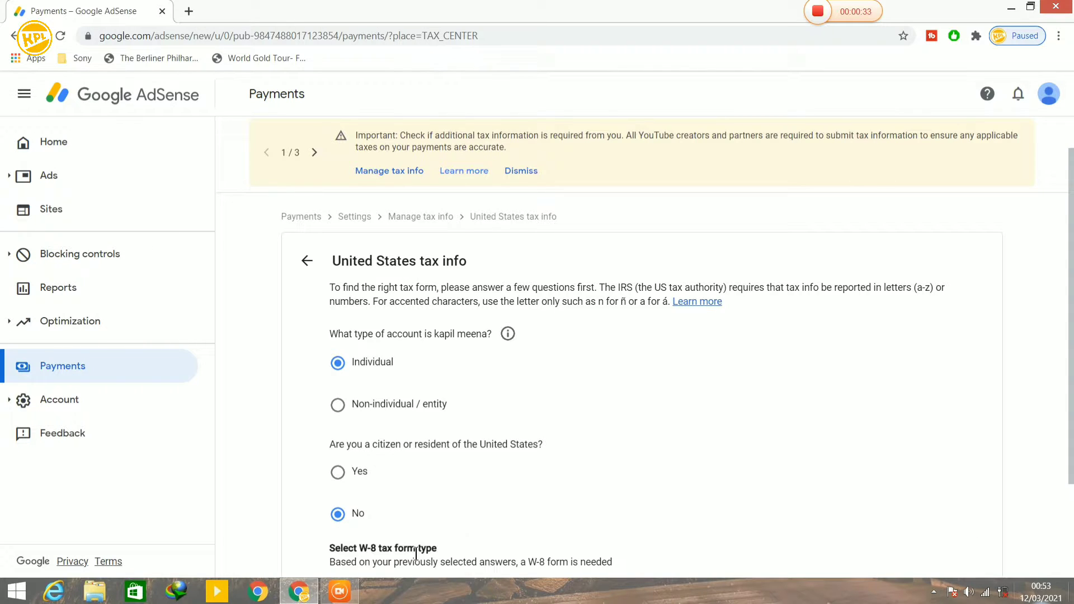
Choose W-8BEN as the W-8 tax form type and start the form.
scroll(415, 553, "down", 2)
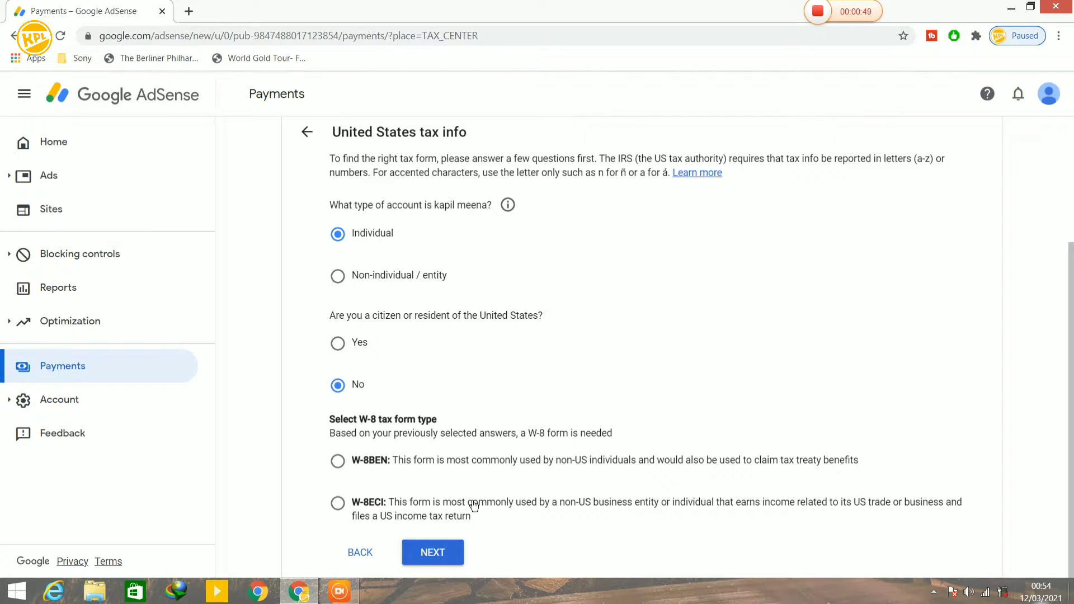
left_click(338, 462)
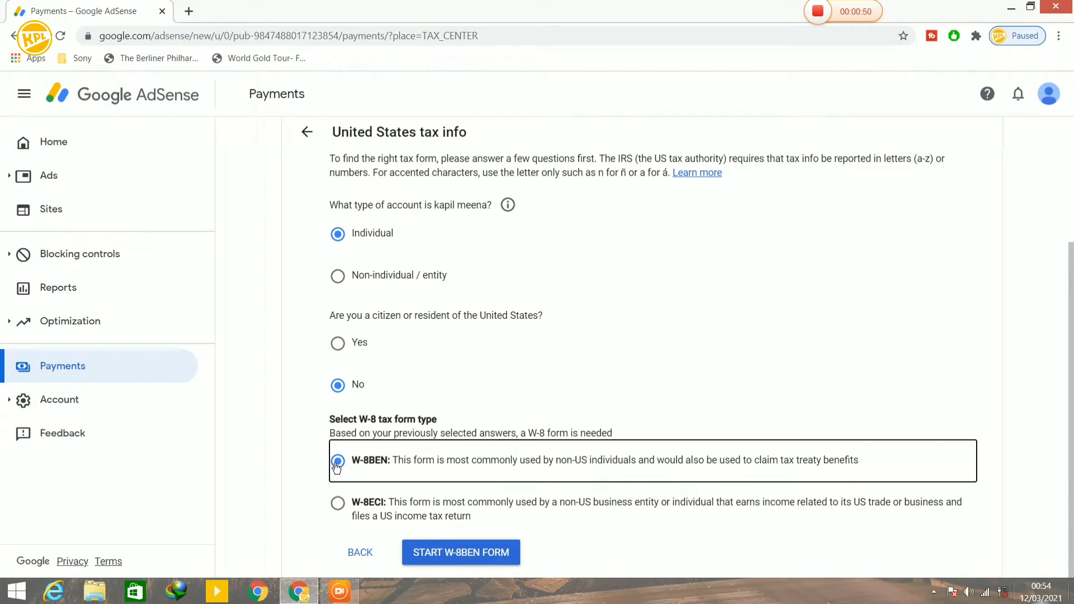
left_click(443, 553)
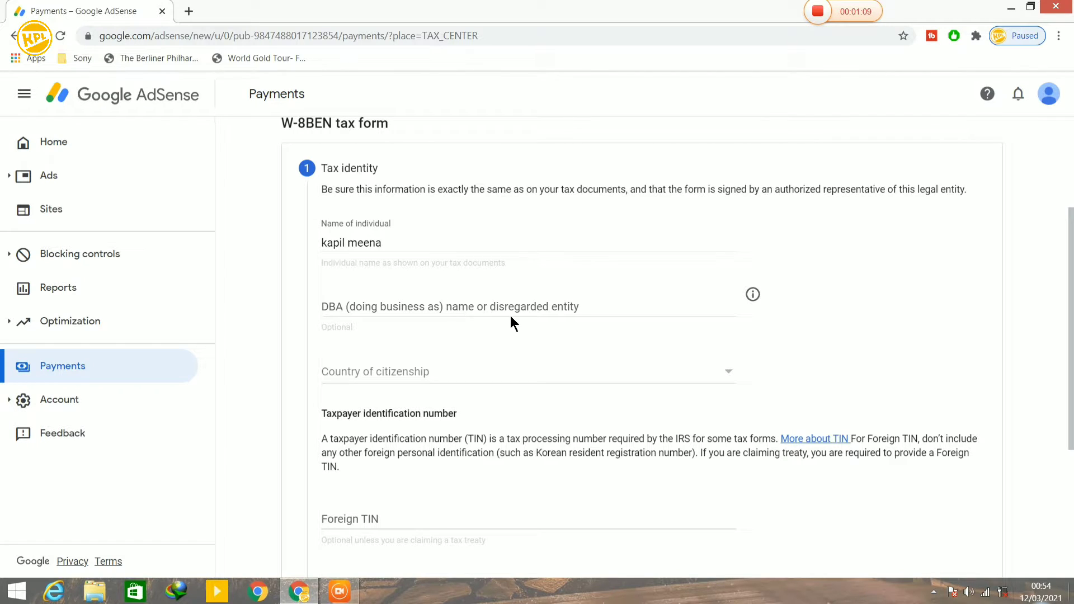
Set the country of citizenship to India in the tax identity section.
left_click(413, 373)
scroll(413, 374, "down", 8)
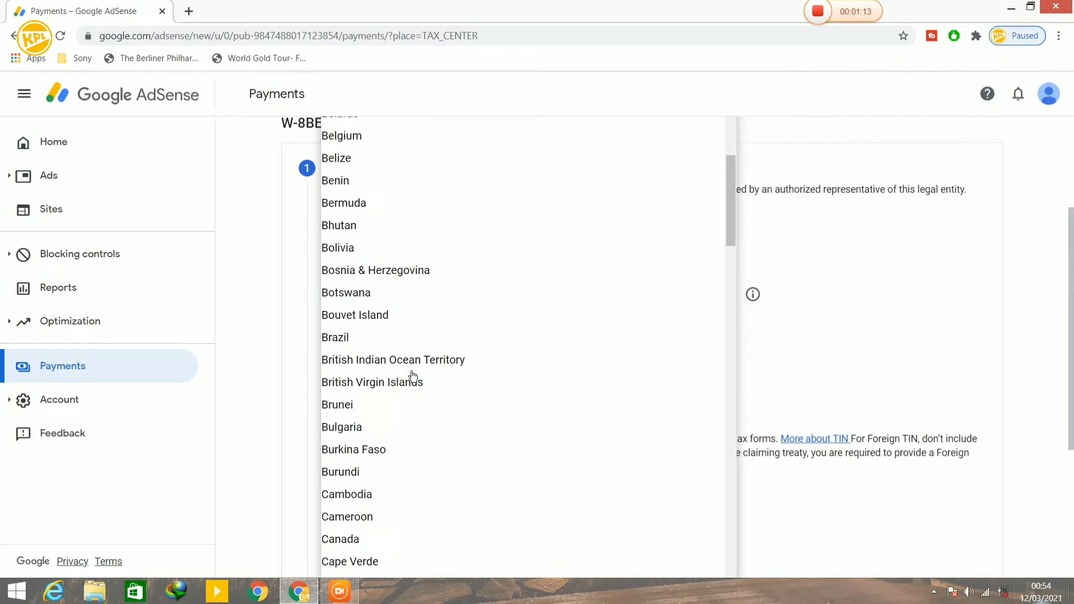
scroll(413, 376, "down", 20)
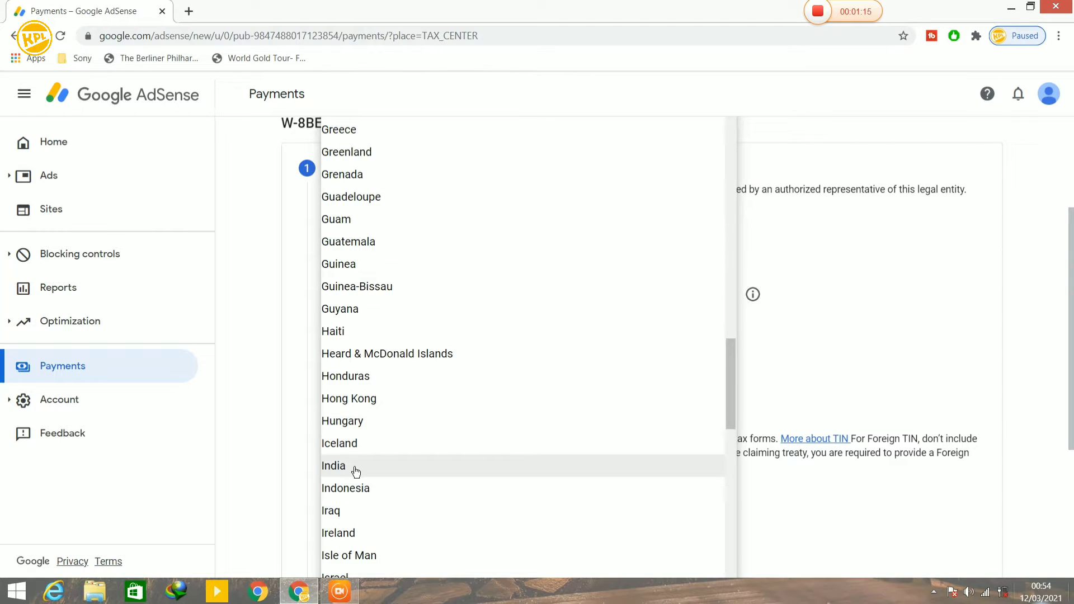
left_click(421, 470)
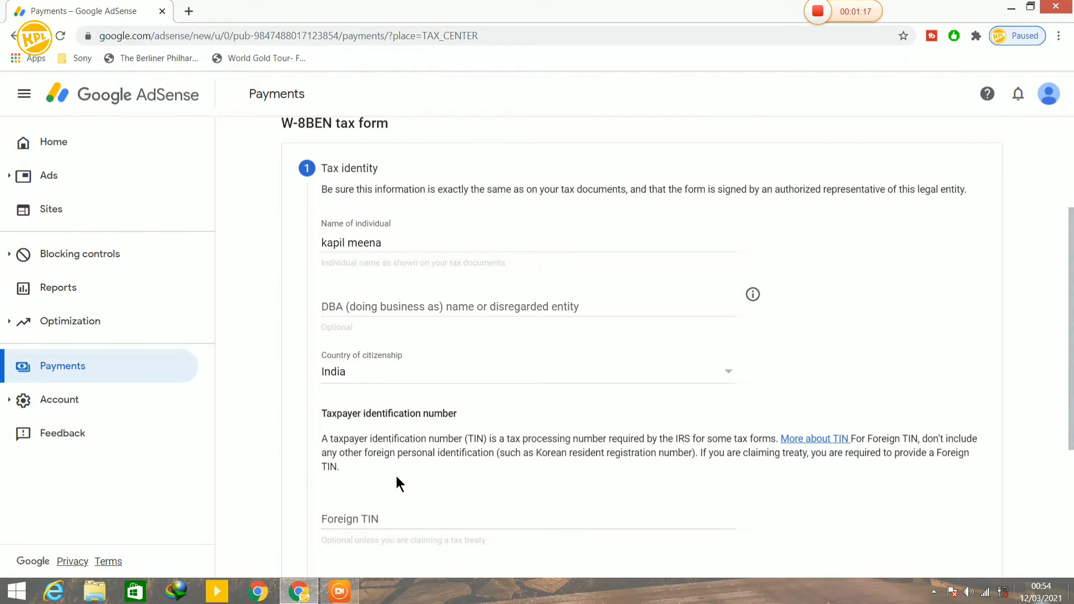
Enter the foreign taxpayer identification number and continue to the address section.
scroll(396, 476, "down", 2)
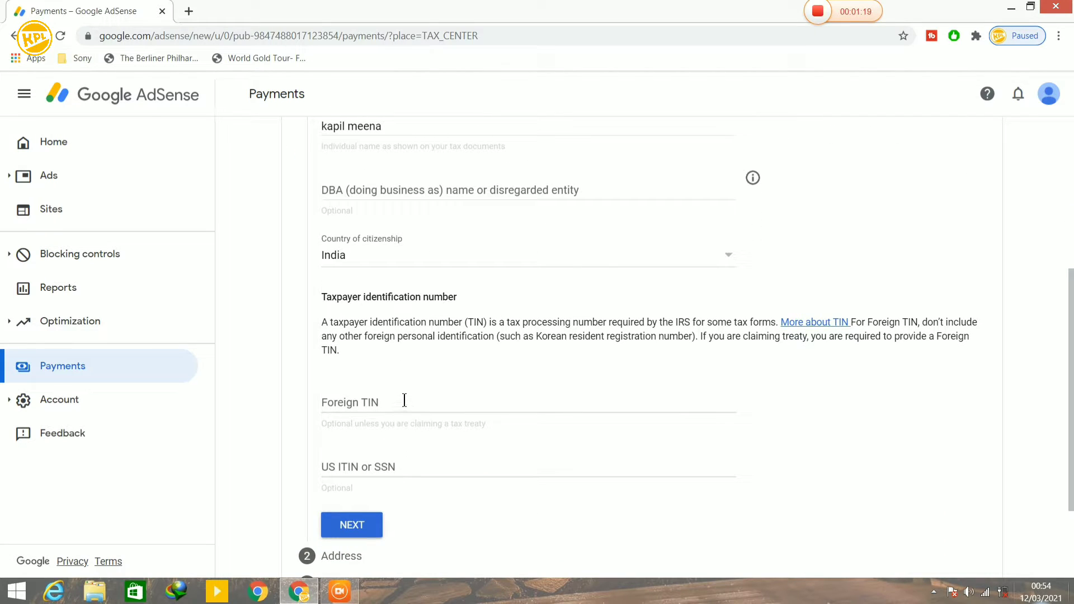
left_click(423, 400)
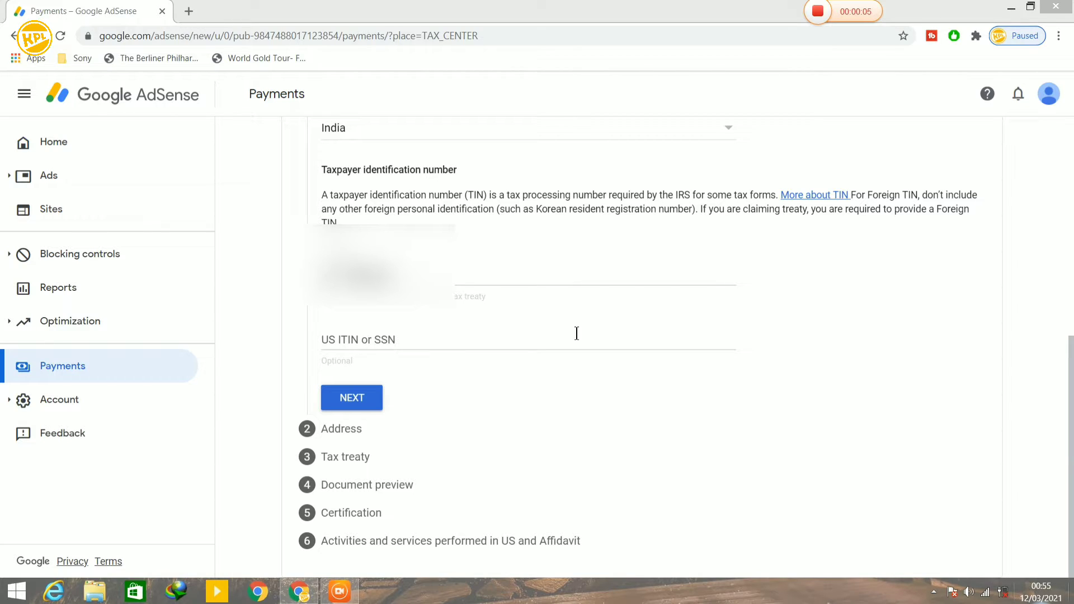
left_click(358, 399)
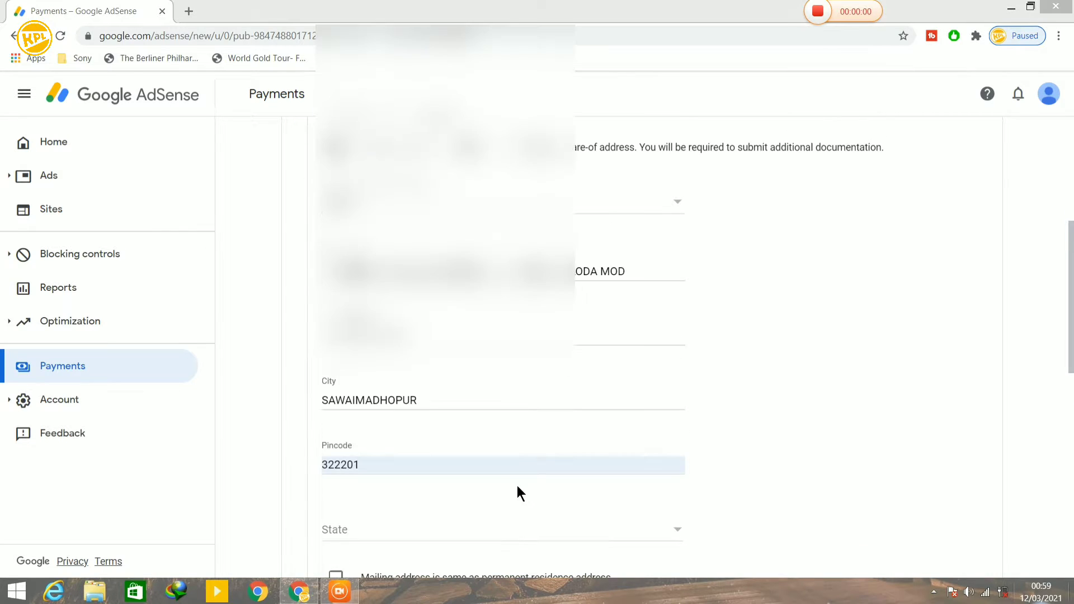
Complete the permanent residence address with its state, mark the mailing address as the same, and continue to the tax treaty section.
left_click(501, 530)
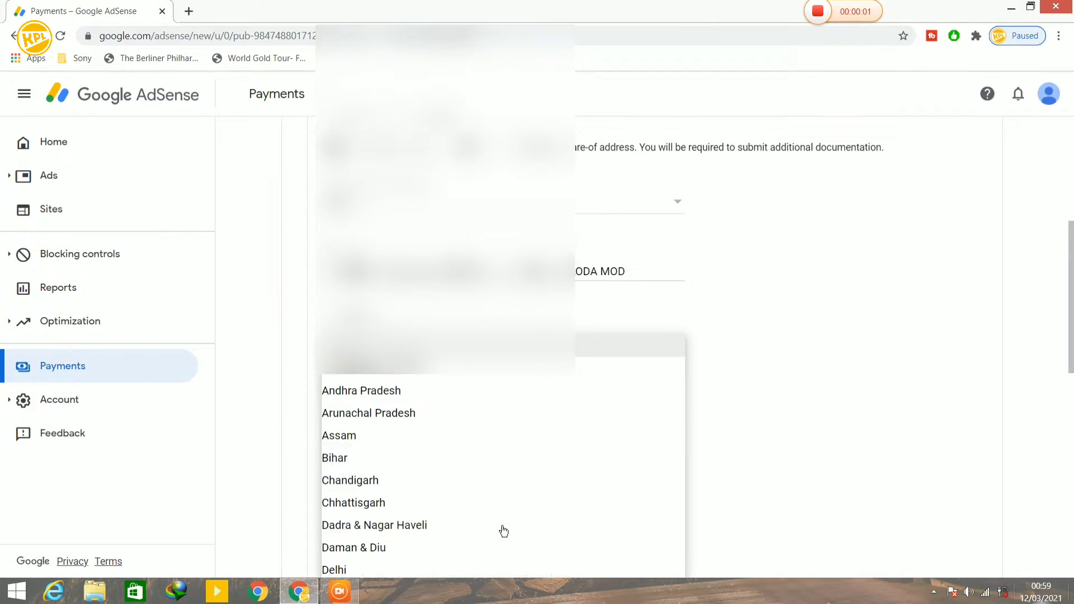
scroll(464, 500, "down", 10)
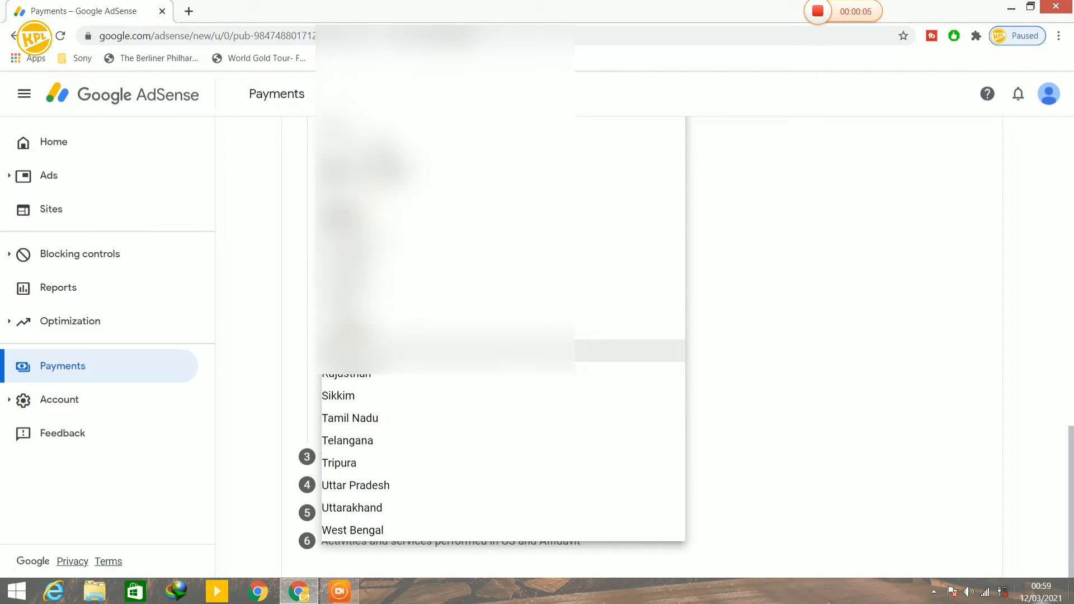
left_click(381, 376)
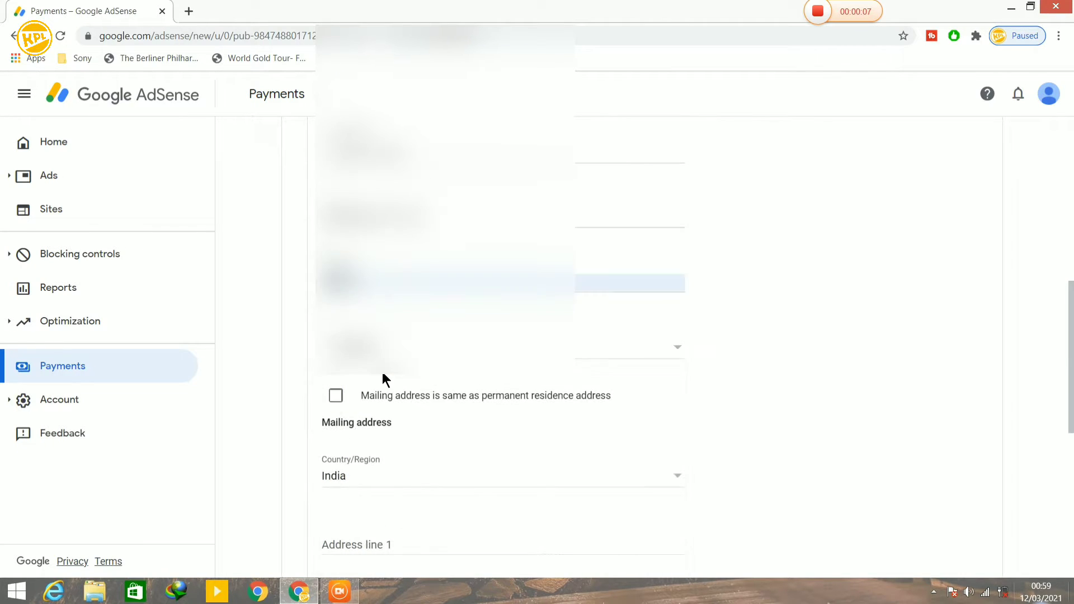
left_click(334, 398)
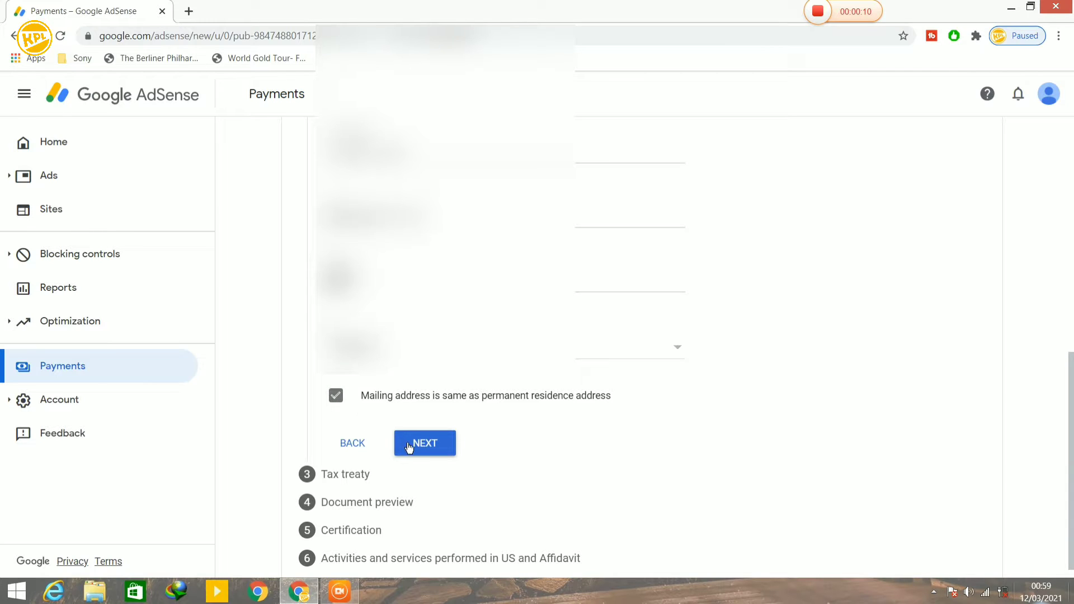
left_click(420, 447)
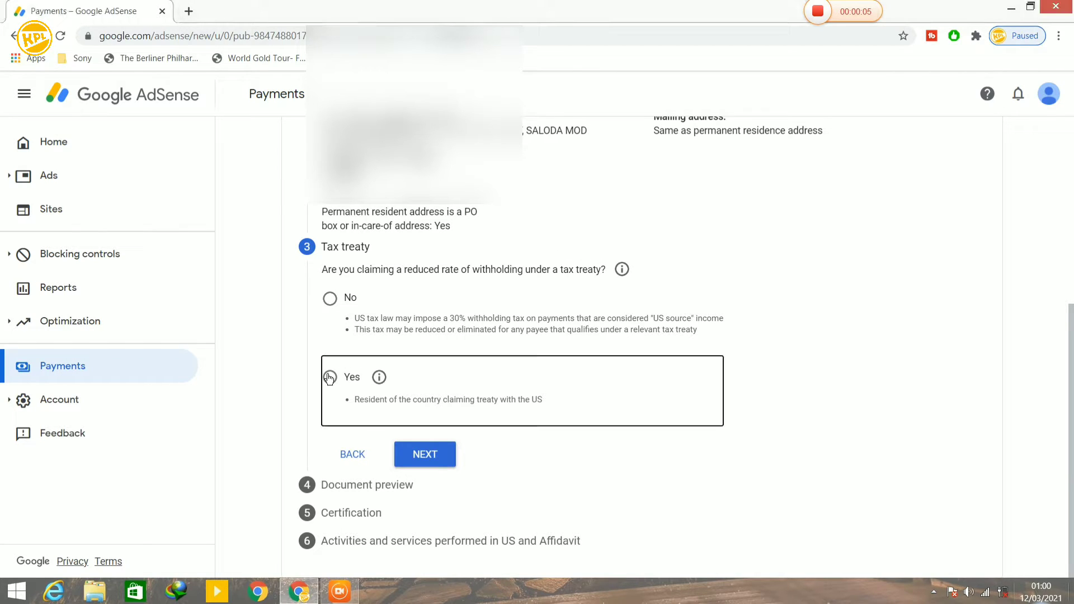
Claim a reduced withholding rate under a tax treaty as a resident of the treaty country India.
left_click(330, 377)
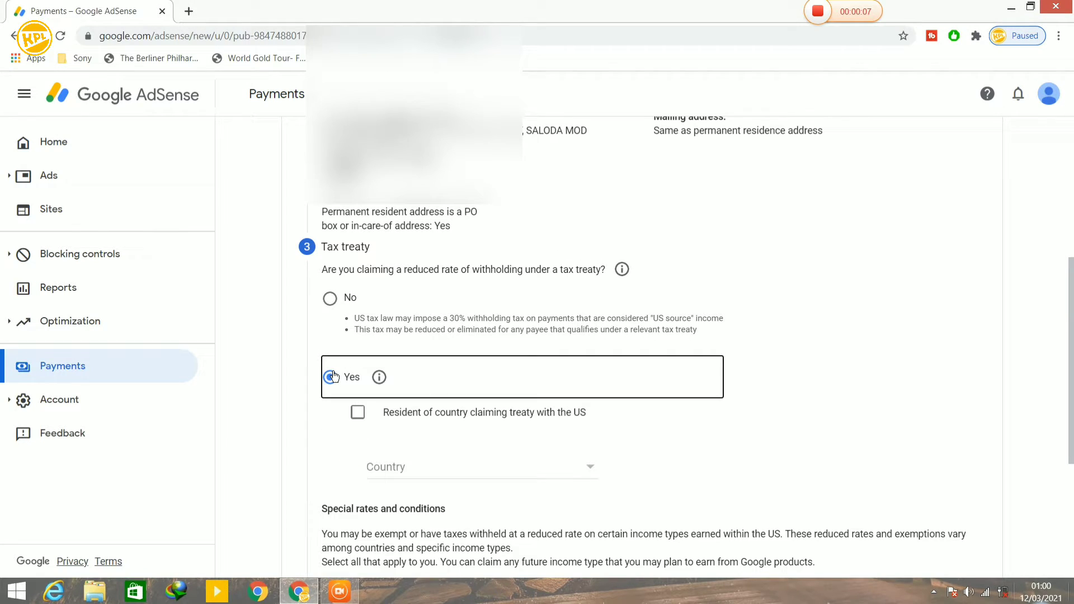
left_click(358, 414)
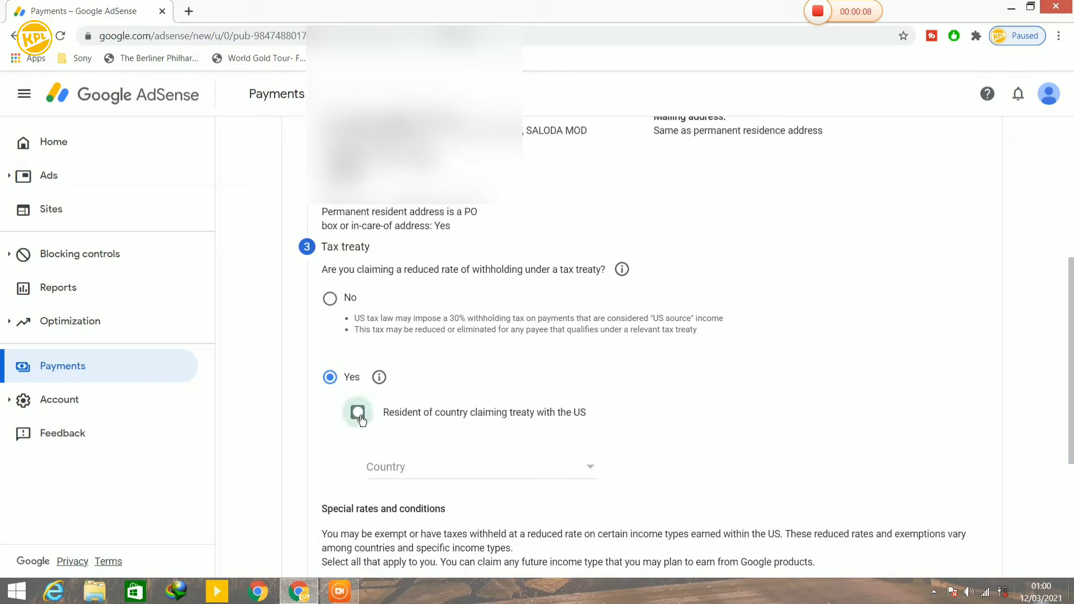
left_click(427, 475)
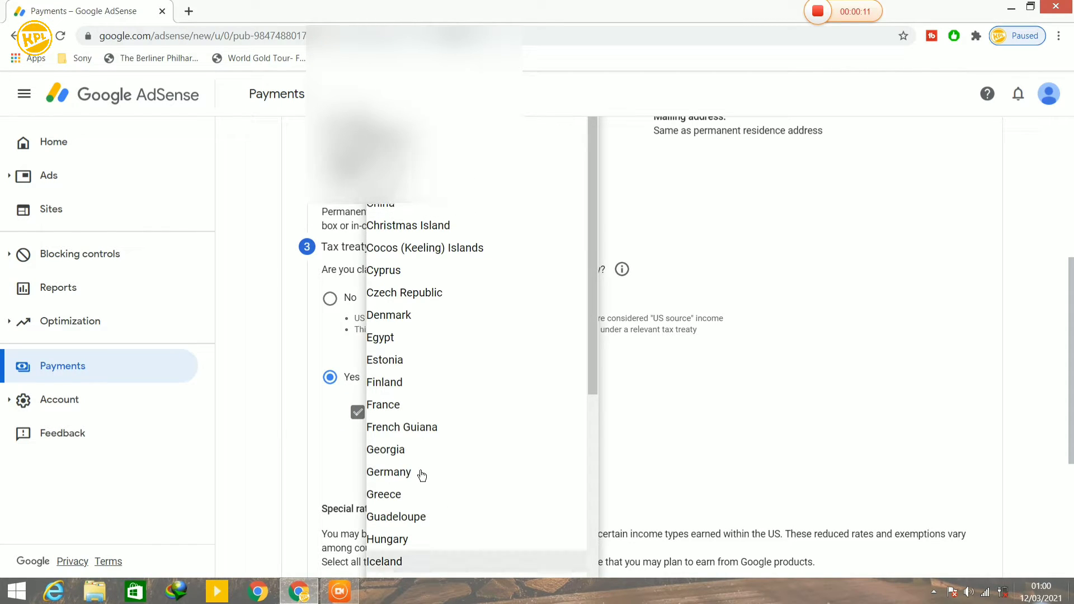
scroll(419, 492, "down", 3)
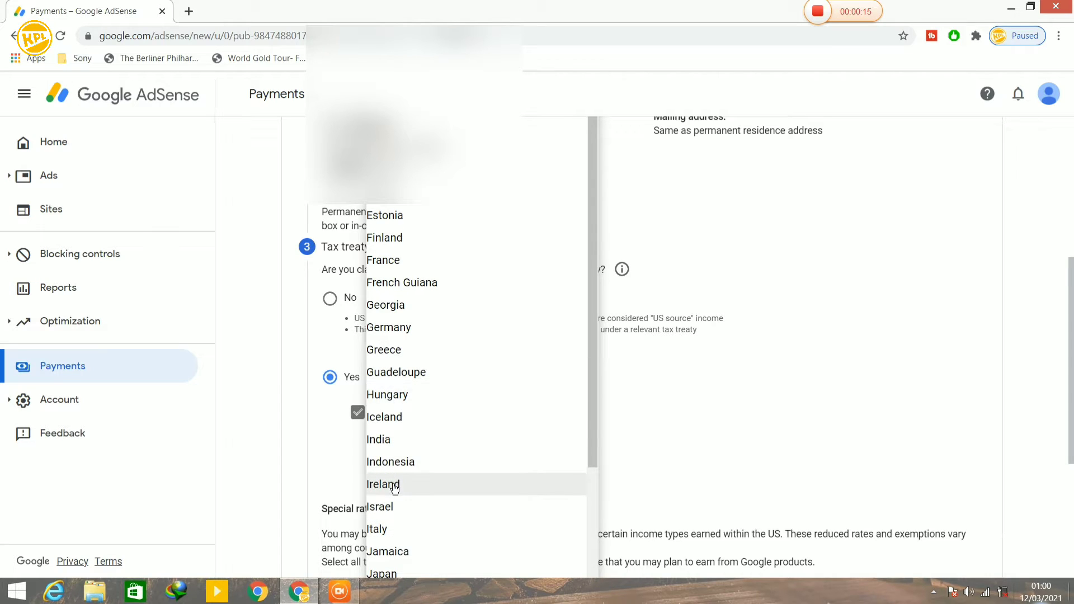
left_click(553, 431)
Claim Services (AdSense) under Article 7 and paragraph 1 at the 0% reduced rate, and confirm the treaty terms are met.
scroll(451, 428, "down", 5)
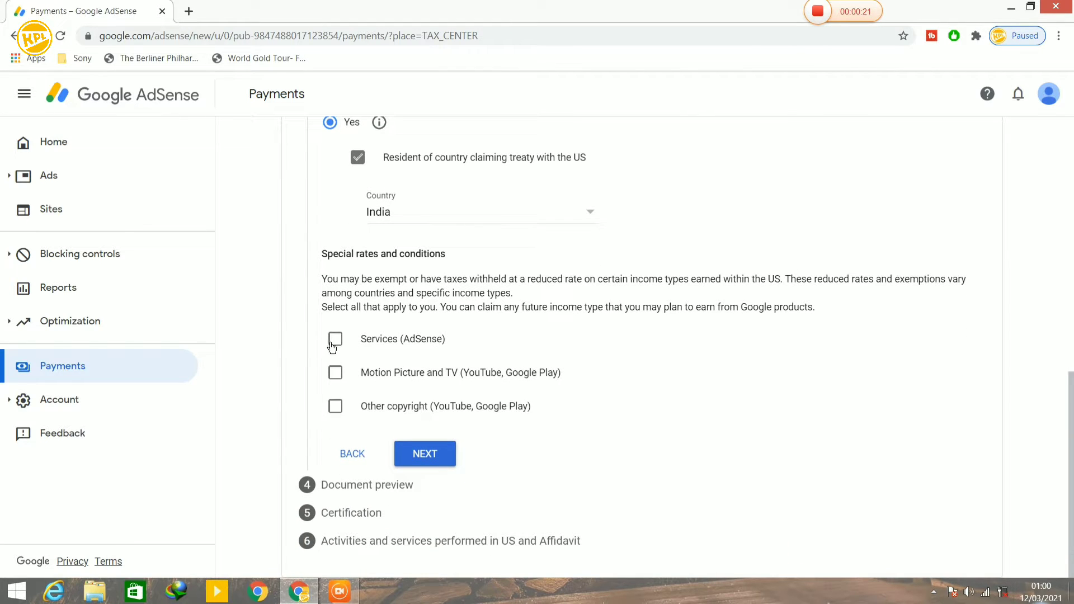
left_click(334, 341)
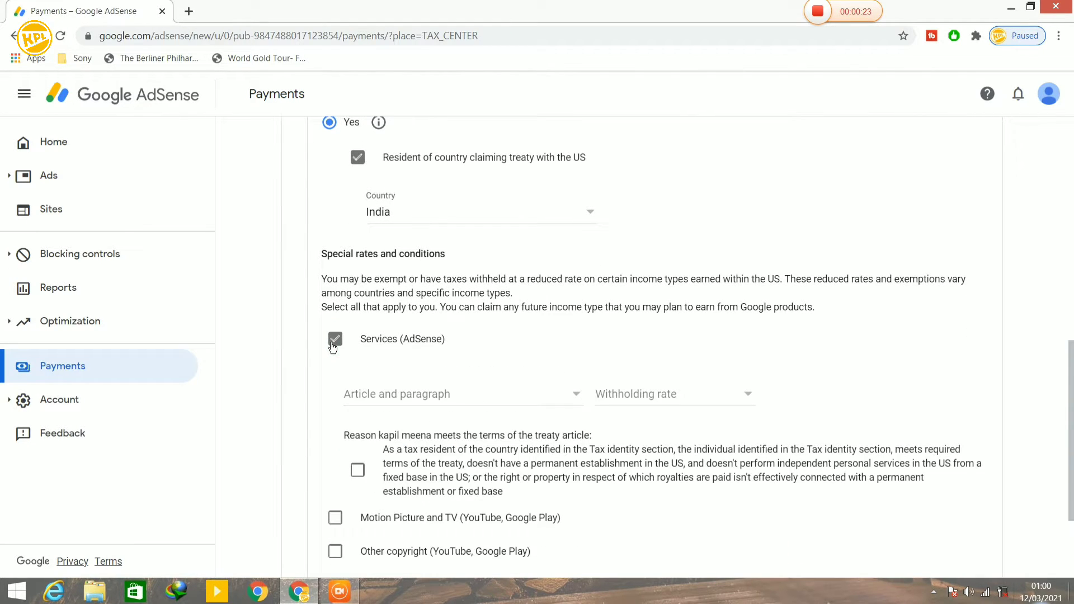
left_click(417, 394)
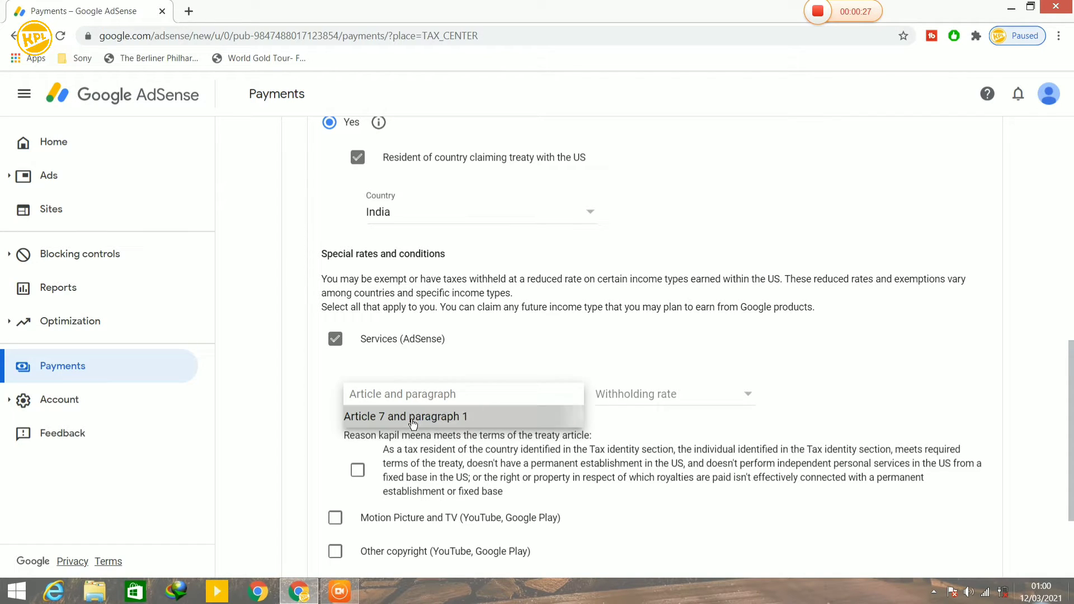
left_click(413, 418)
left_click(625, 402)
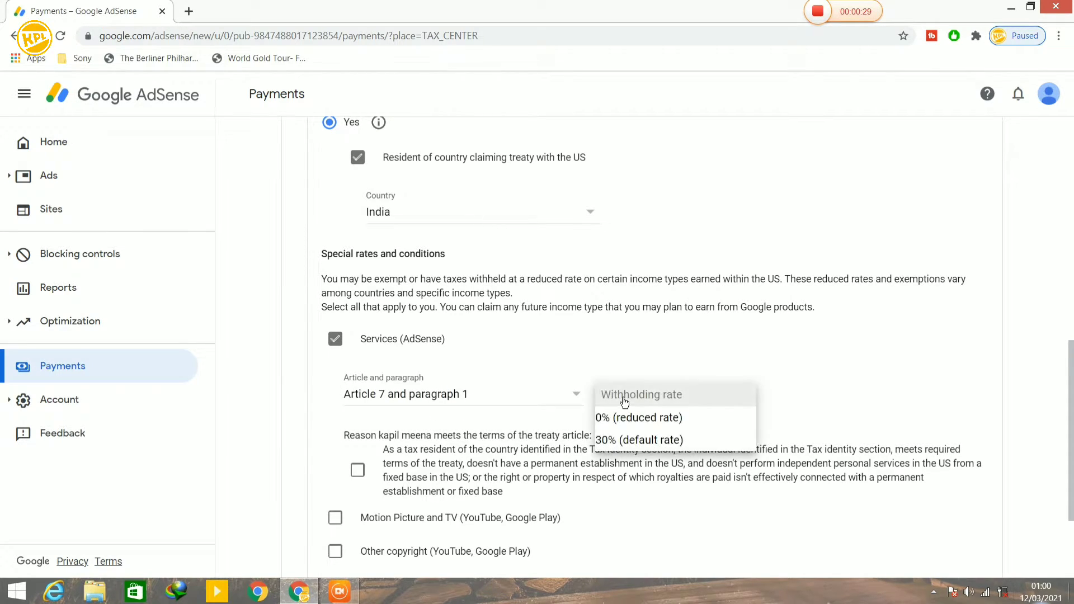
left_click(630, 415)
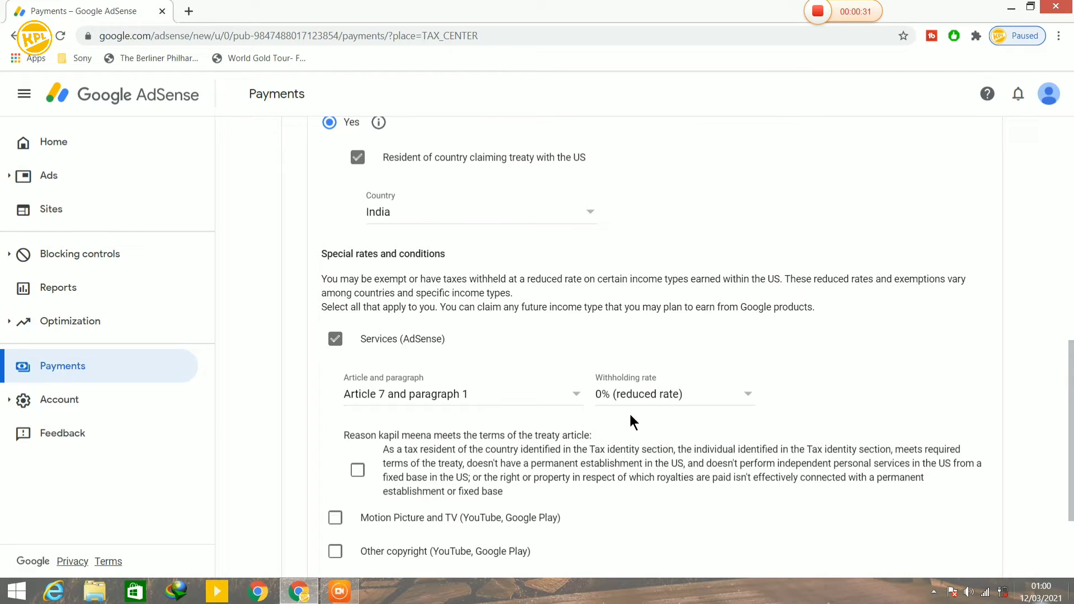
scroll(630, 414, "down", 2)
left_click(359, 371)
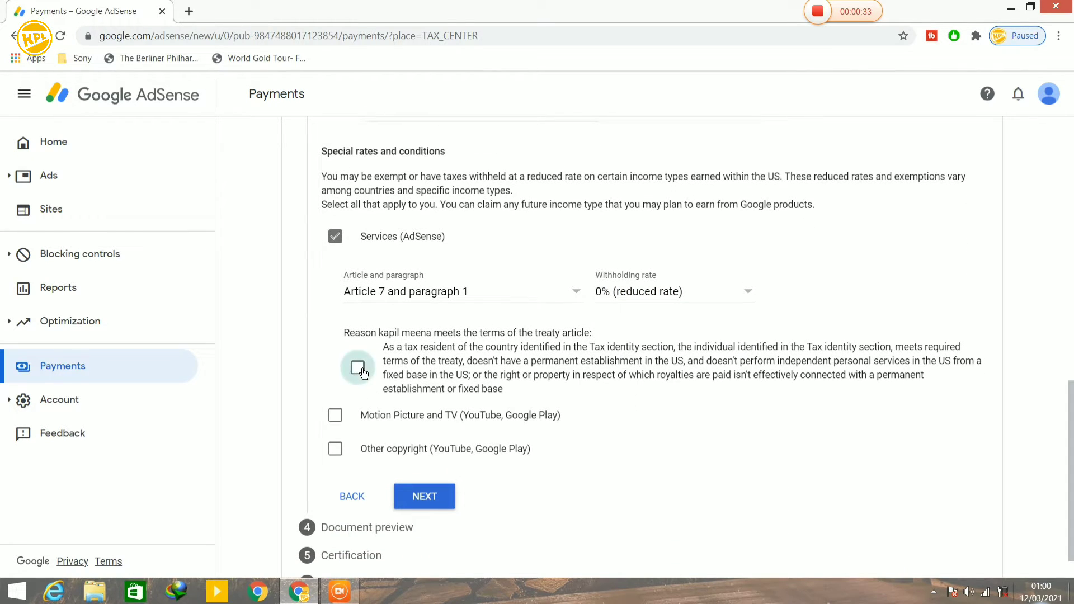
Claim Motion Picture and TV under Article 12 and paragraph 2A II at the 15% reduced rate, and confirm the treaty terms are met.
left_click(334, 416)
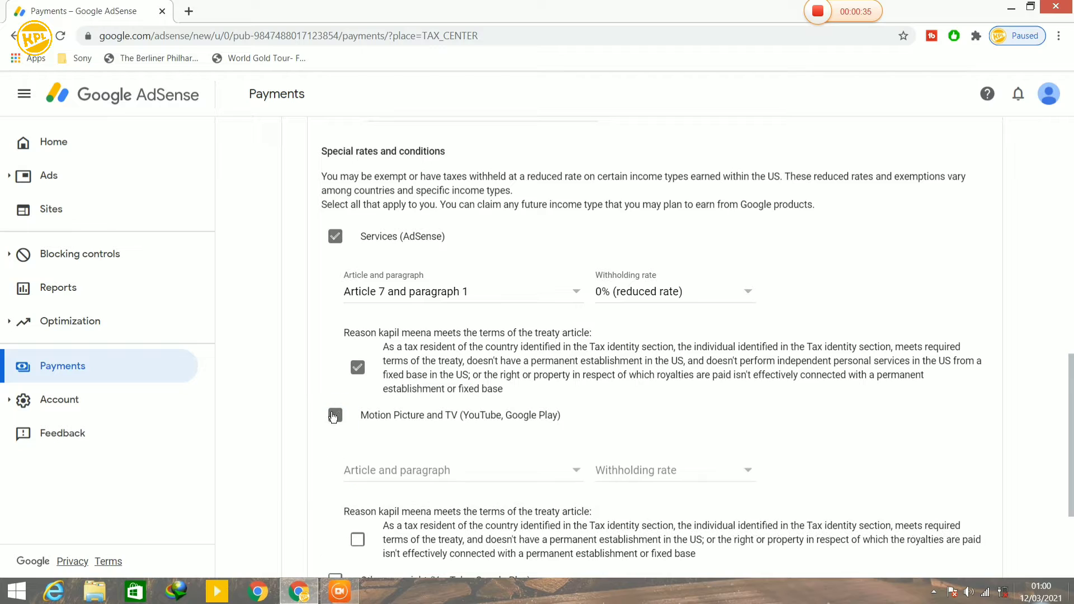
left_click(447, 471)
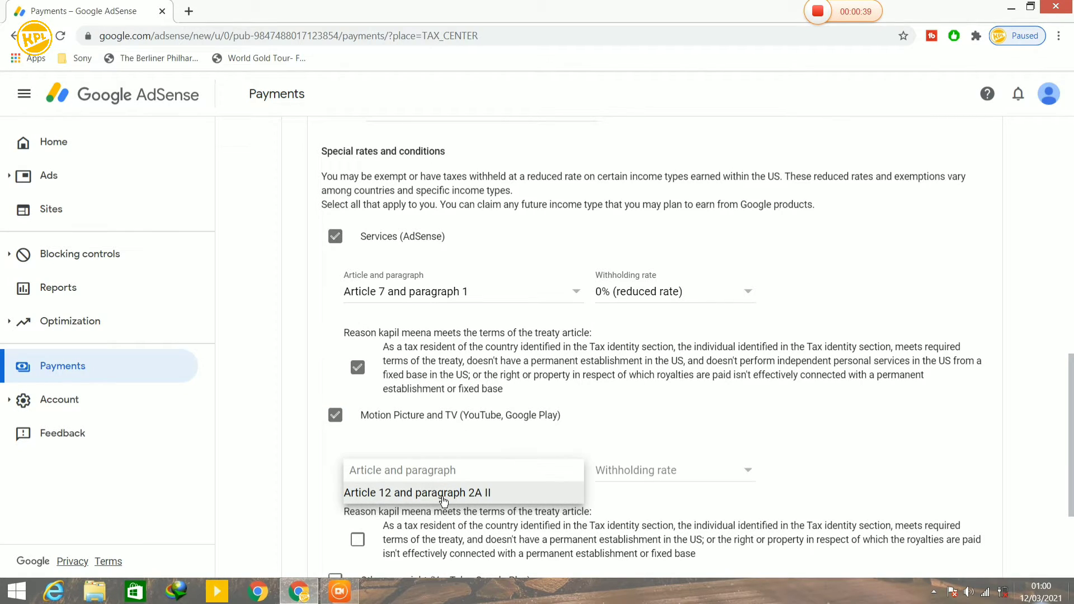
left_click(443, 494)
left_click(615, 471)
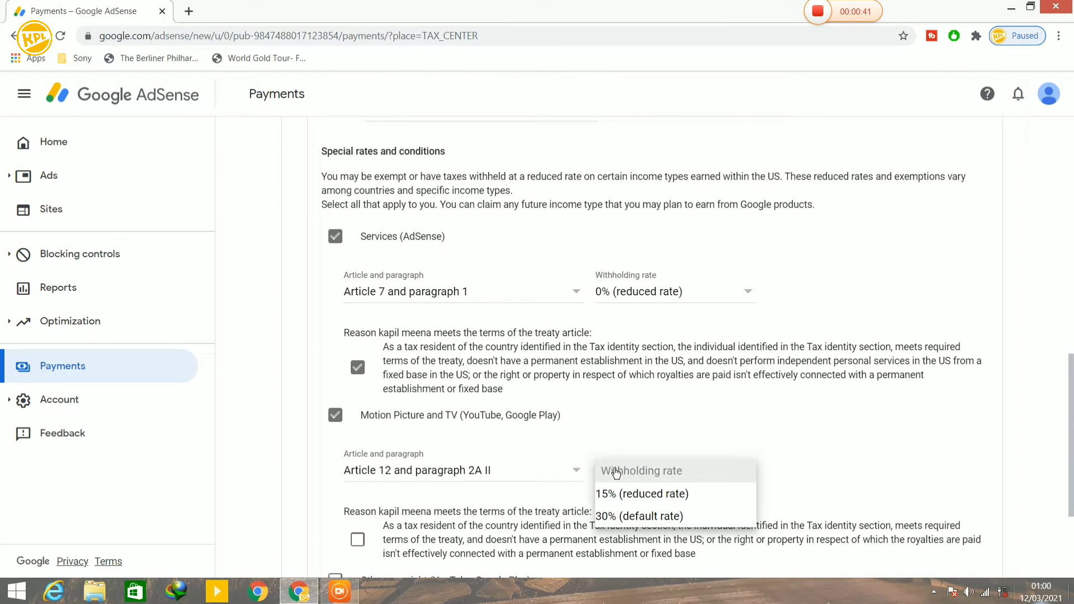
left_click(629, 492)
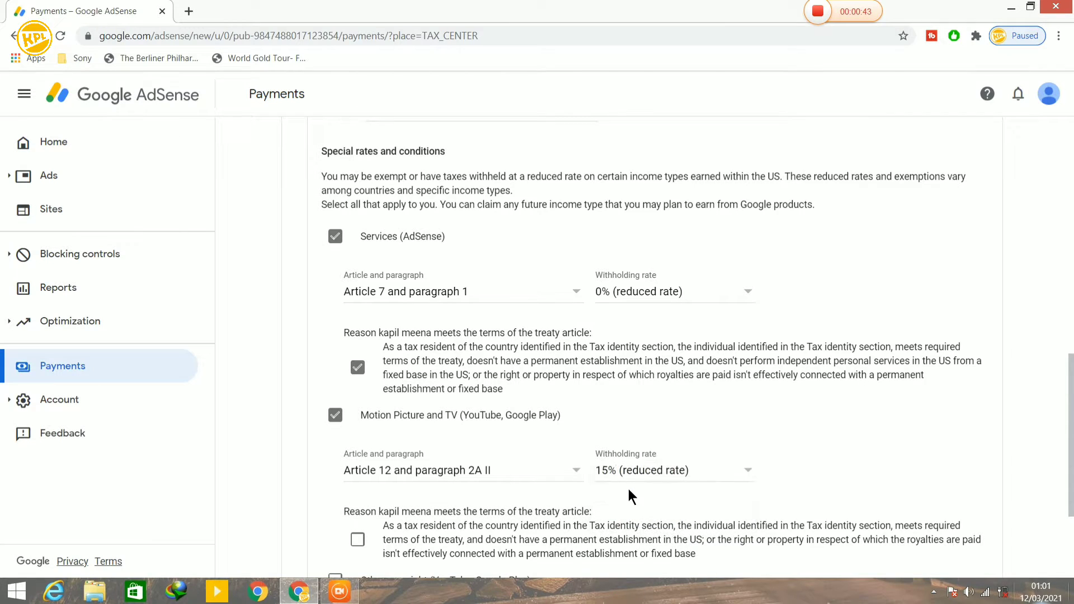
scroll(628, 491, "down", 1)
scroll(629, 489, "down", 3)
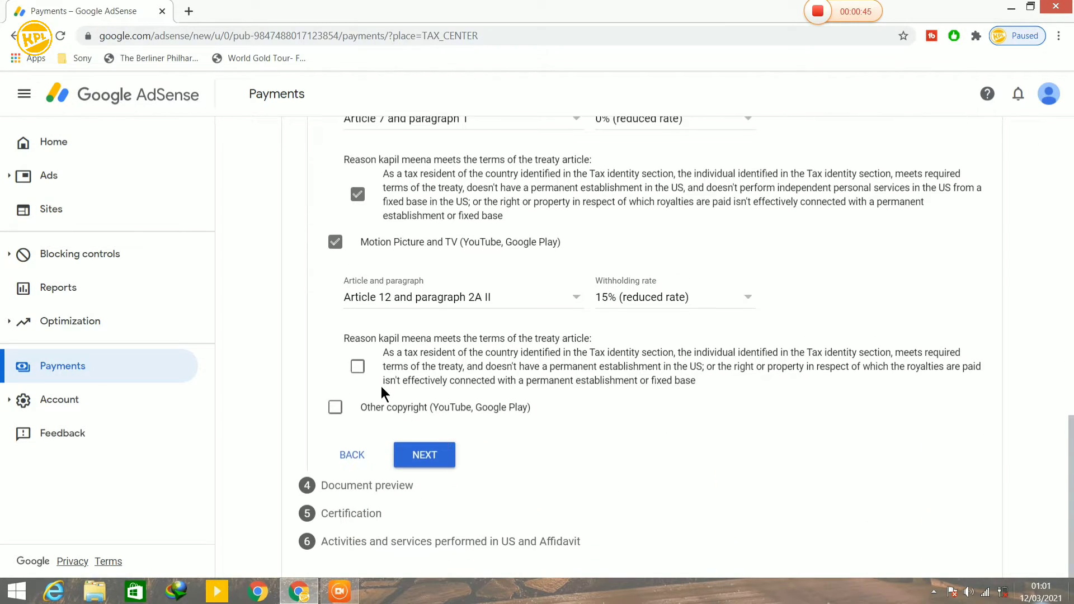
left_click(358, 367)
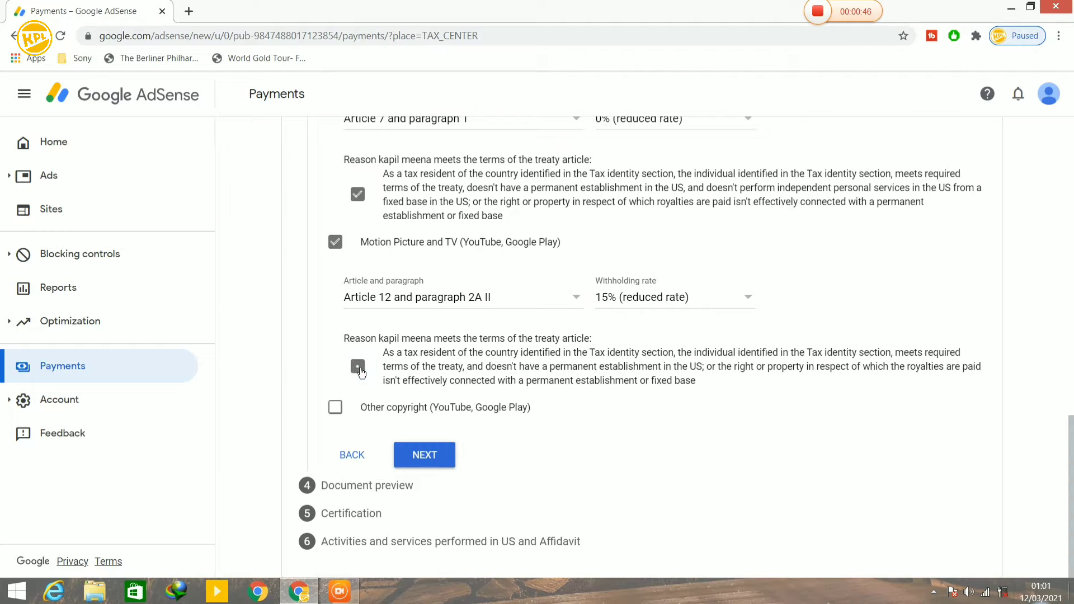
Claim Other copyright under Article 12 and paragraph 2A II at the 15% reduced rate, and confirm its treaty terms are met.
left_click(334, 408)
scroll(333, 413, "down", 1)
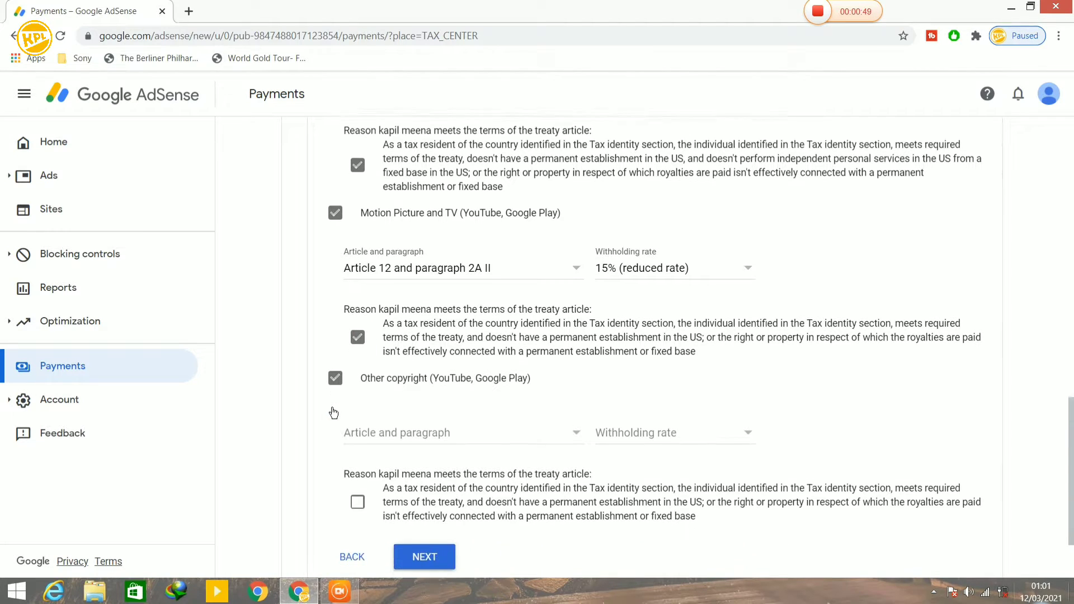
left_click(405, 417)
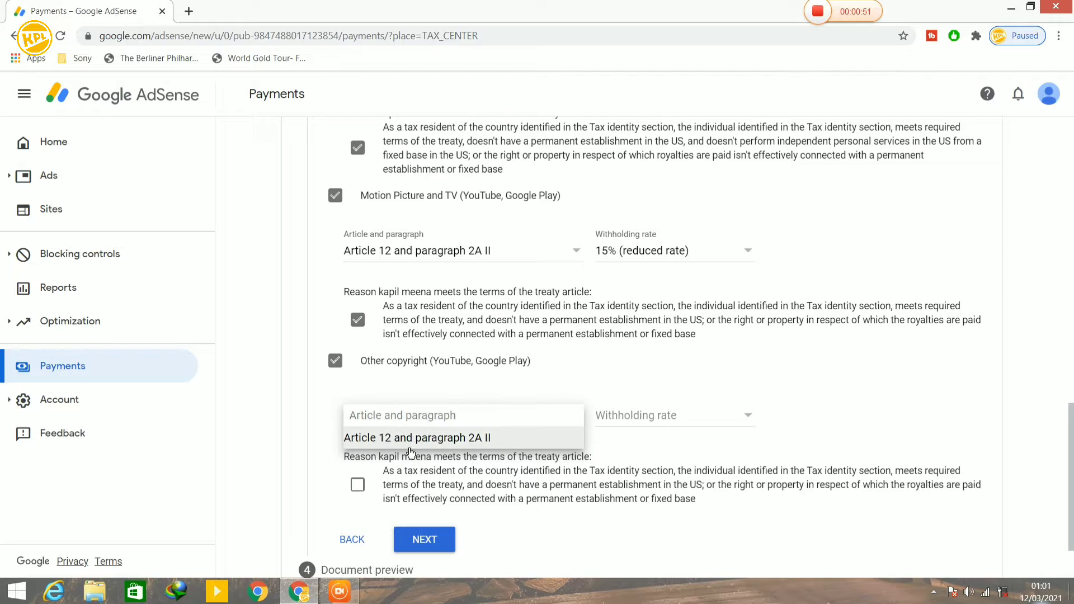
left_click(407, 439)
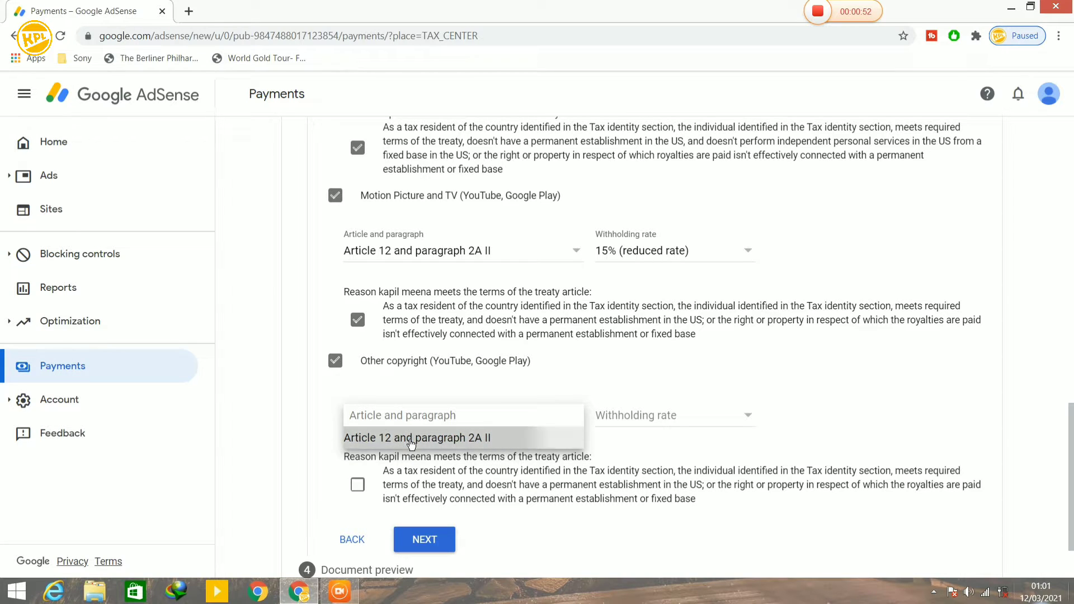
left_click(609, 415)
left_click(617, 439)
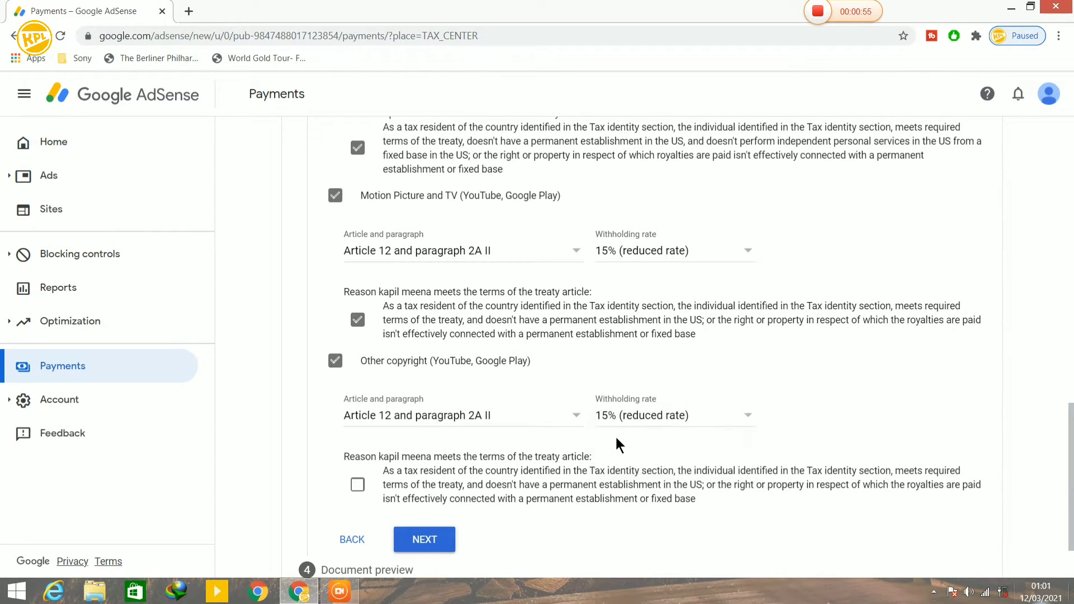
scroll(616, 437, "down", 2)
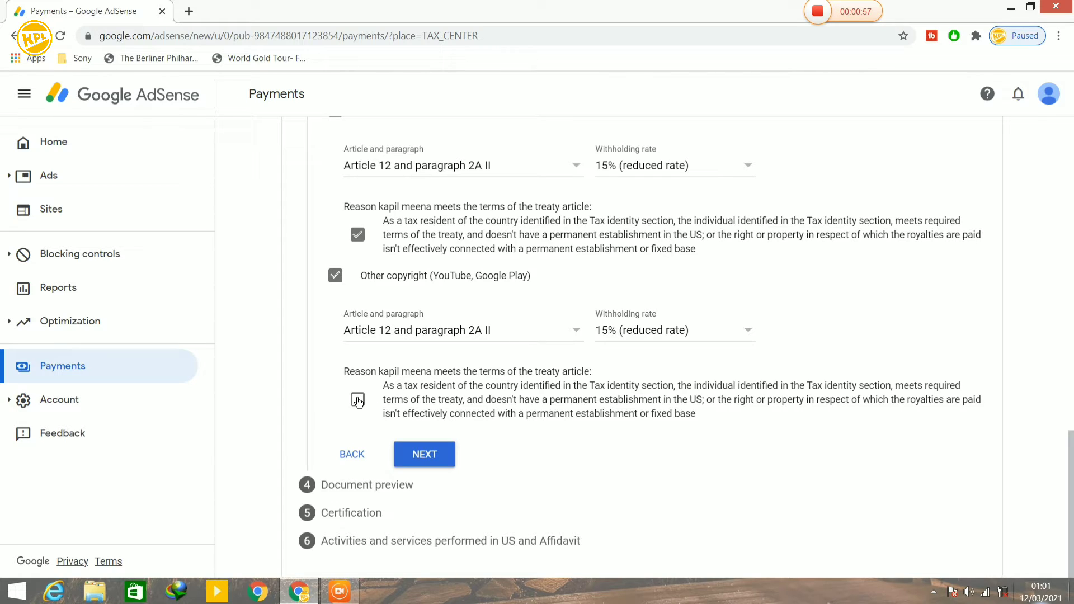
left_click(358, 401)
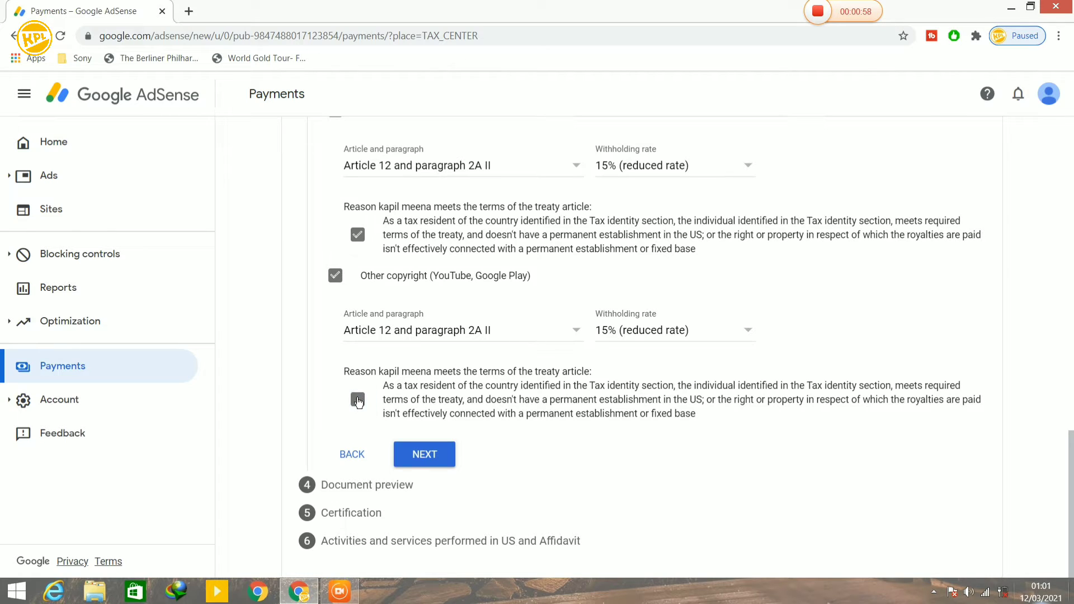
Proceed to the document preview, confirm that the generated W-8BEN forms have been reviewed, and continue to the certification section.
left_click(416, 458)
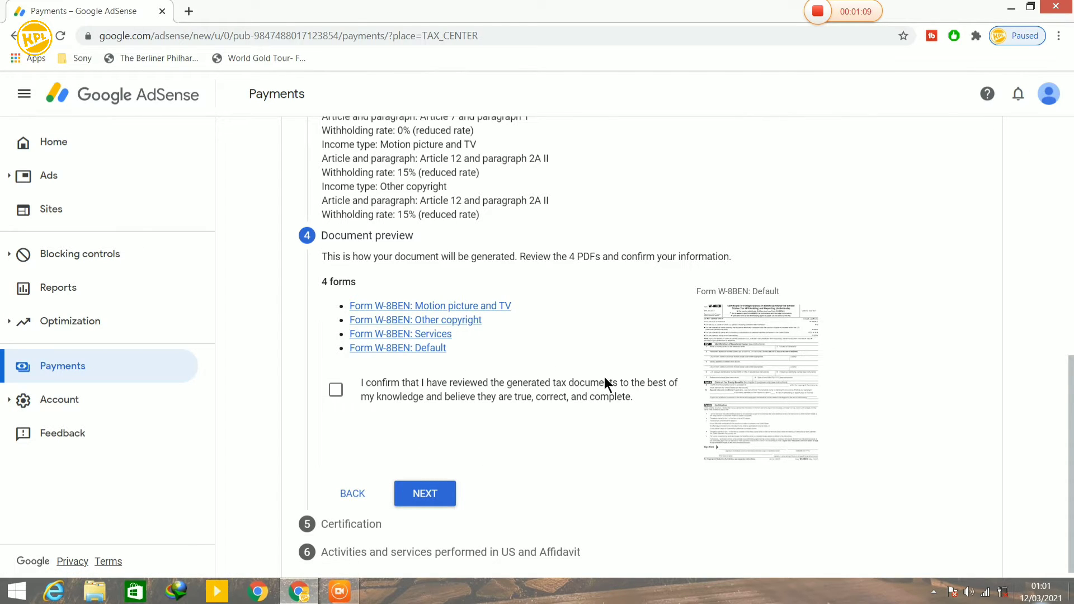
left_click(337, 390)
left_click(430, 493)
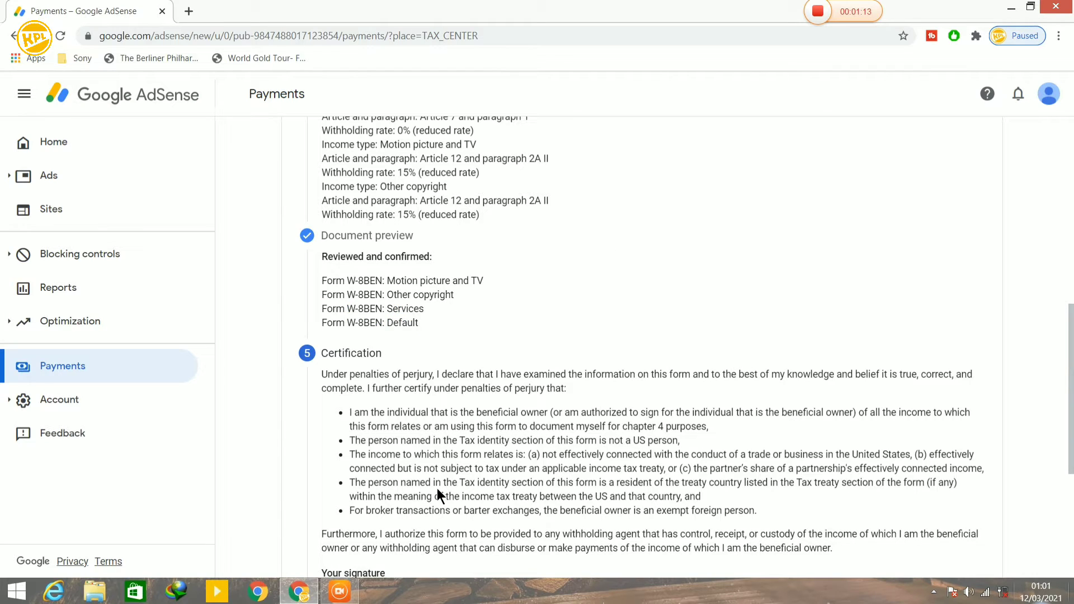
Sign the certification with the full legal name as the person completing the form on their own behalf, and continue to the affidavit section.
scroll(437, 488, "down", 5)
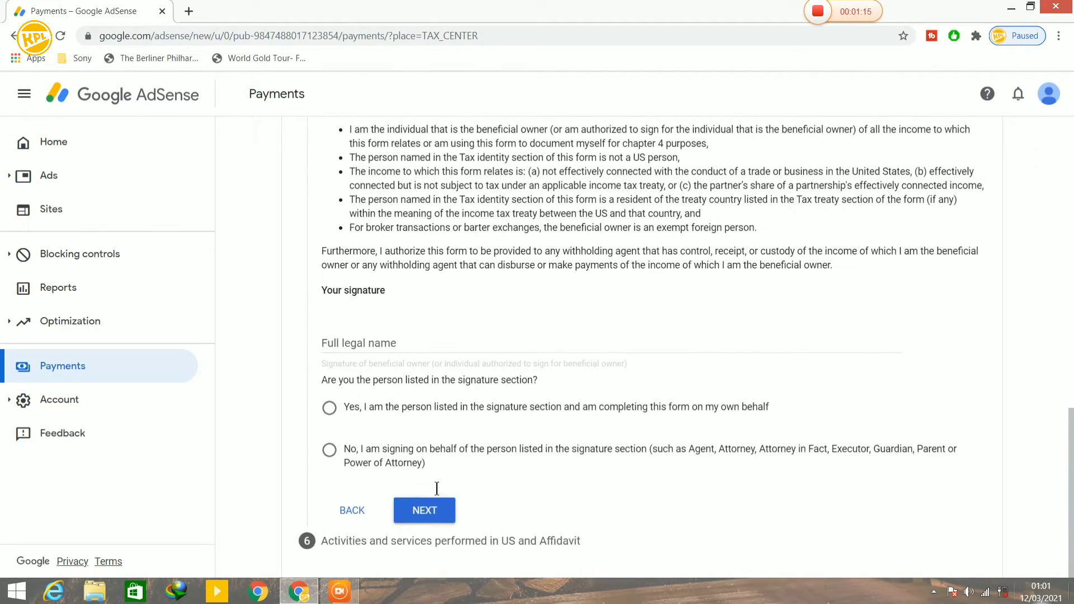
left_click(403, 348)
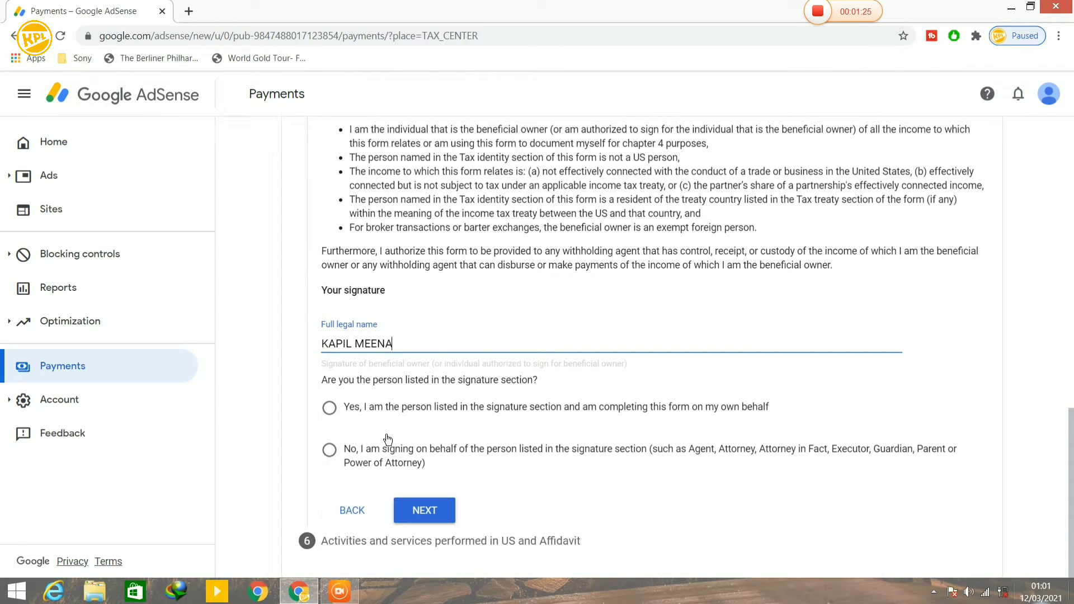
left_click(329, 409)
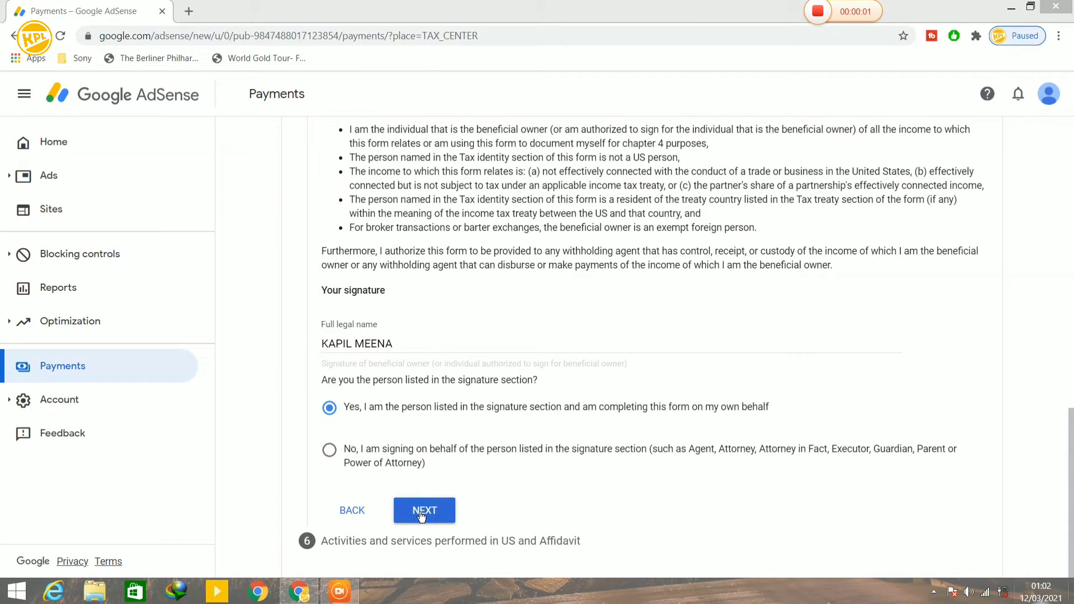
left_click(422, 512)
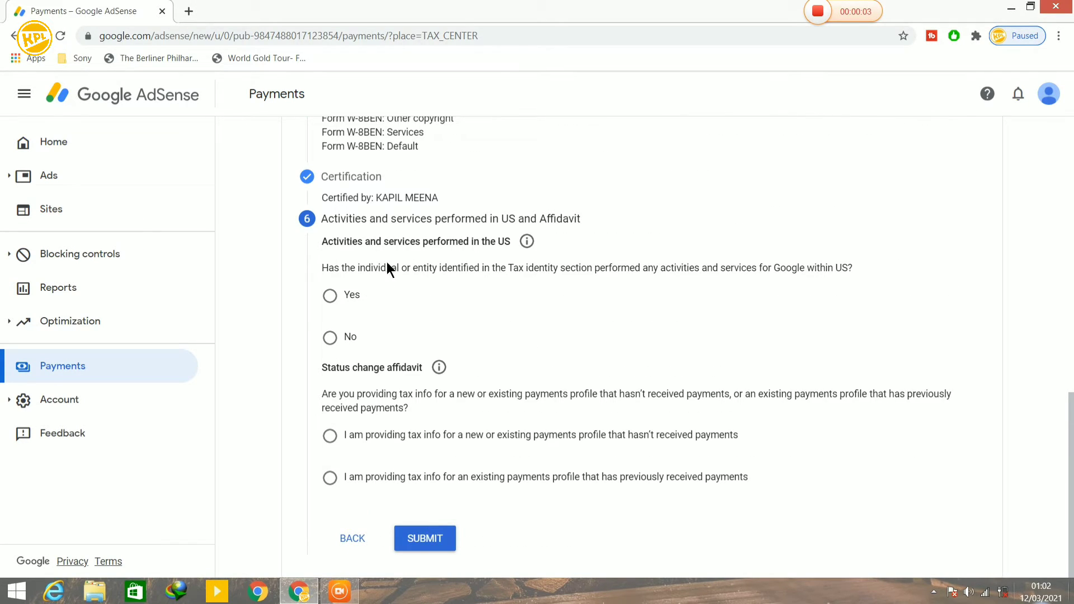
Answer No to having performed activities and services for Google within the US, and certify that services are performed solely outside the US.
left_click(331, 338)
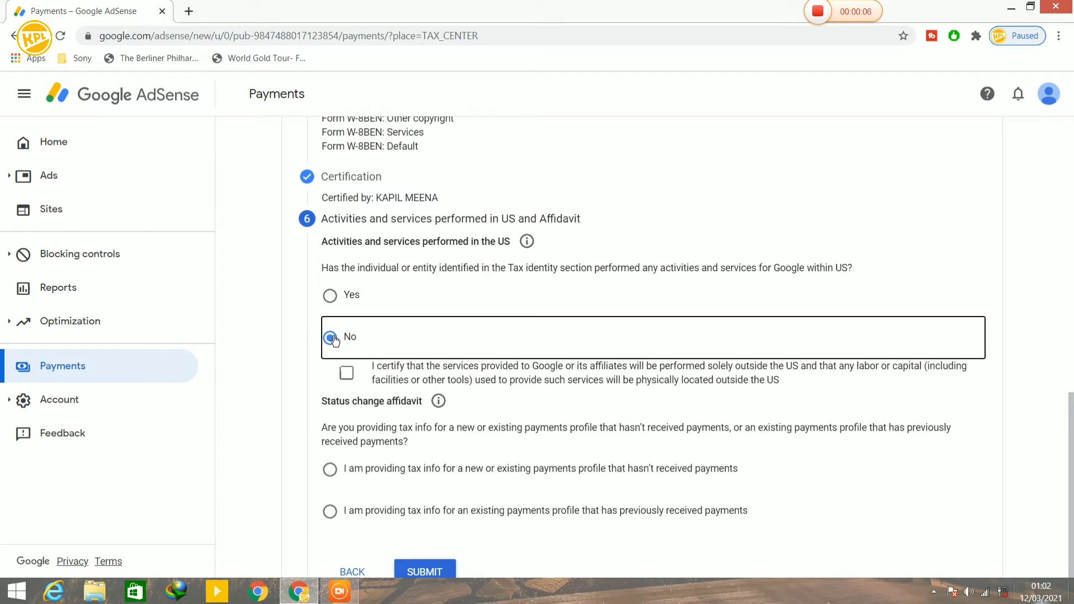
left_click(346, 374)
left_click(347, 374)
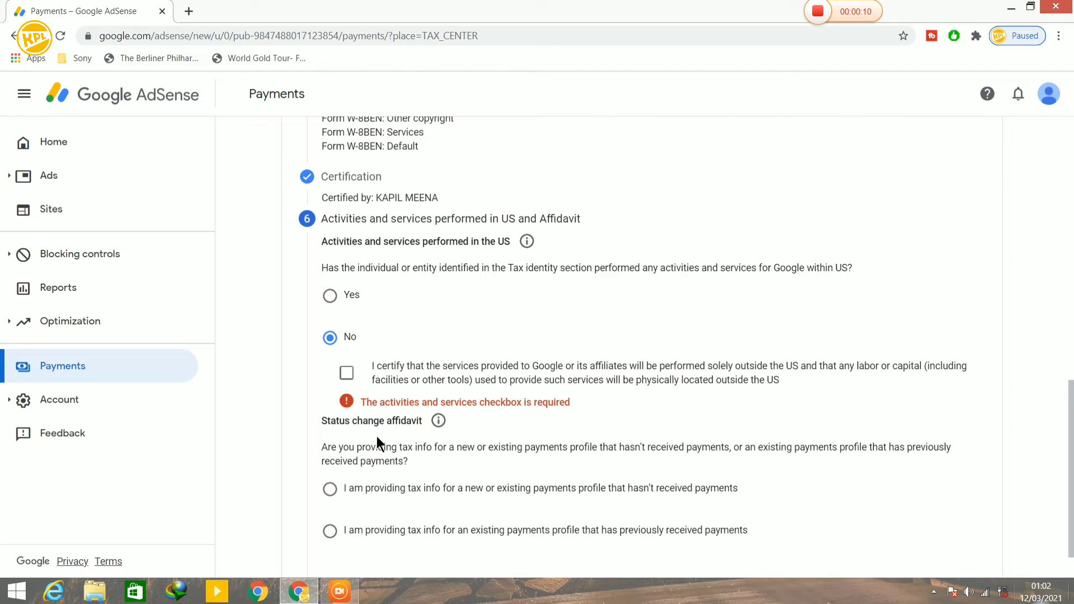
left_click(347, 376)
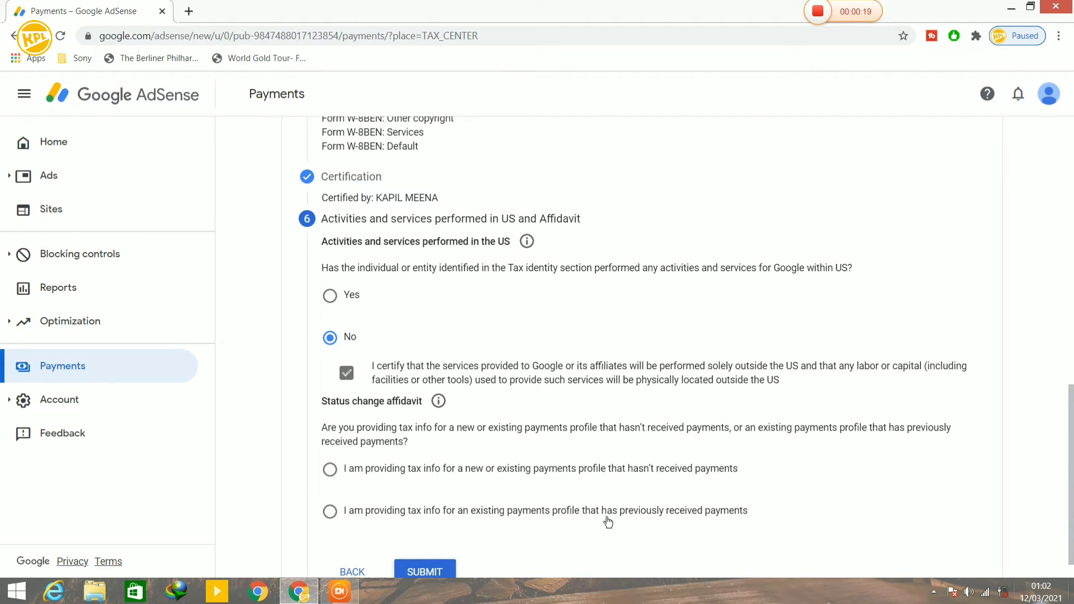
Declare the tax info as for a new or existing payments profile that hasn't received payments, and submit the form.
left_click(330, 470)
scroll(333, 472, "down", 1)
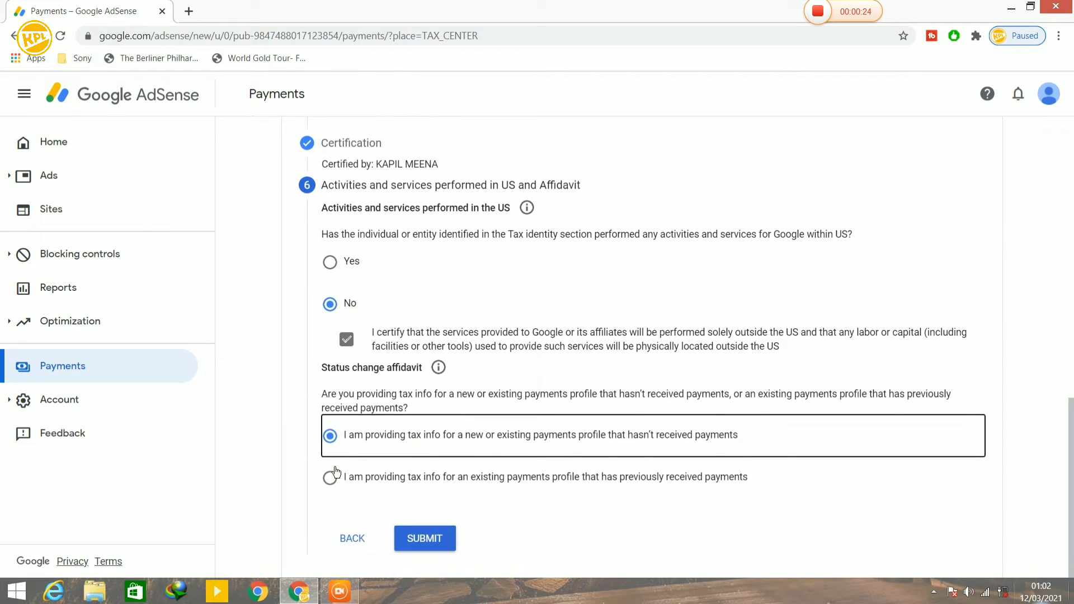
left_click(441, 542)
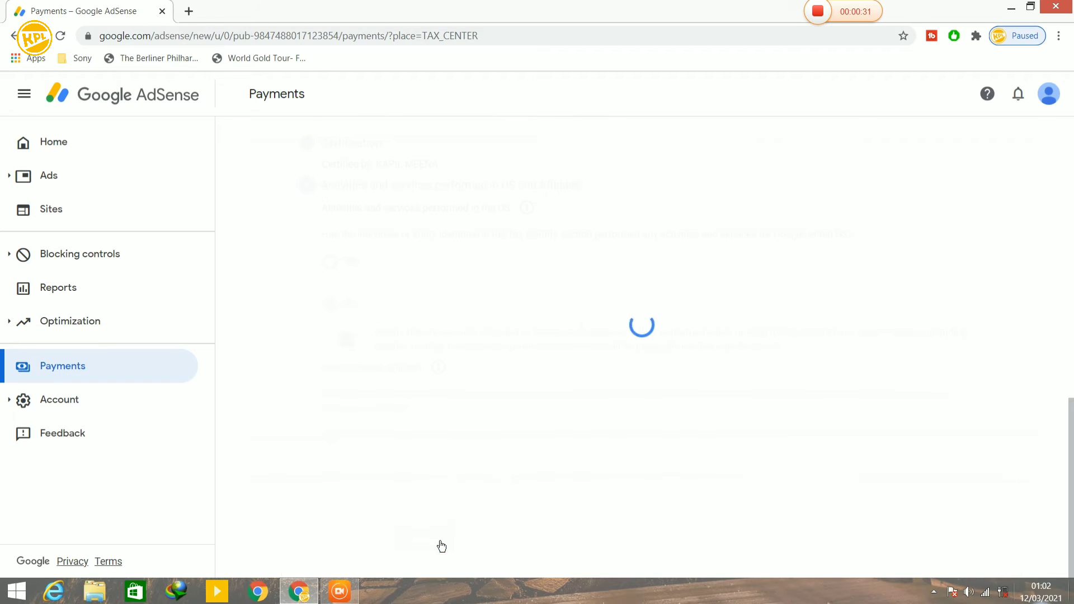
left_click(441, 542)
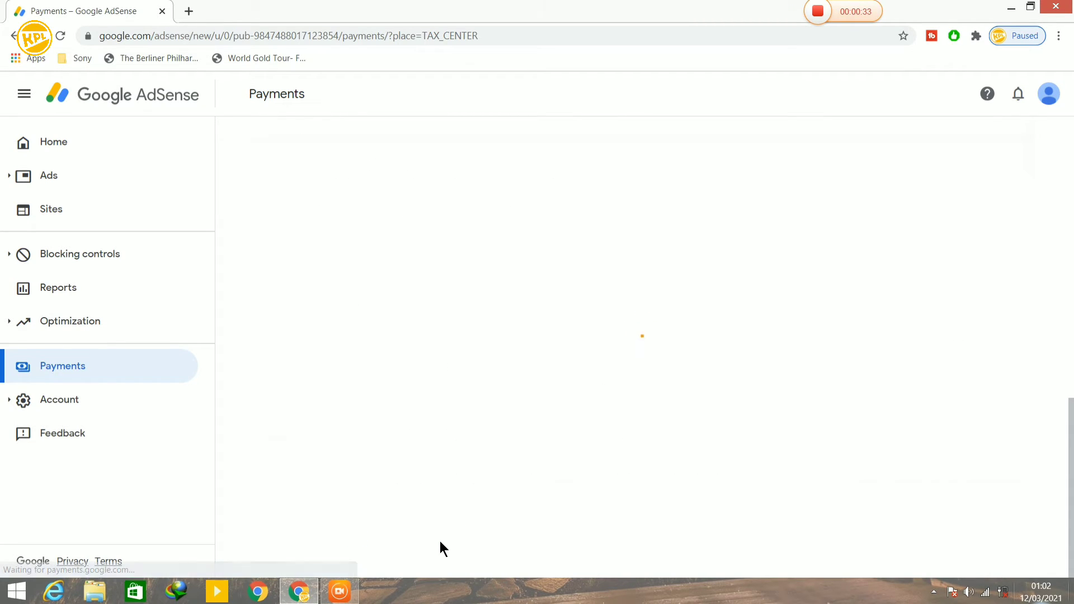